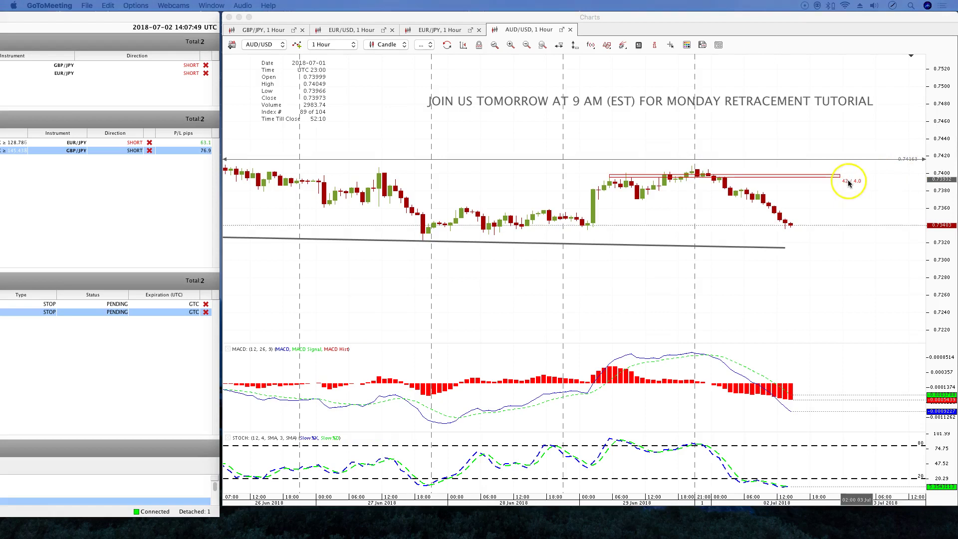
# Extend the red resistance rectangle on the AUD/USD chart to about 07:00 on 3 July and heighten it to about 8.8 pips.
pyautogui.click(841, 177)
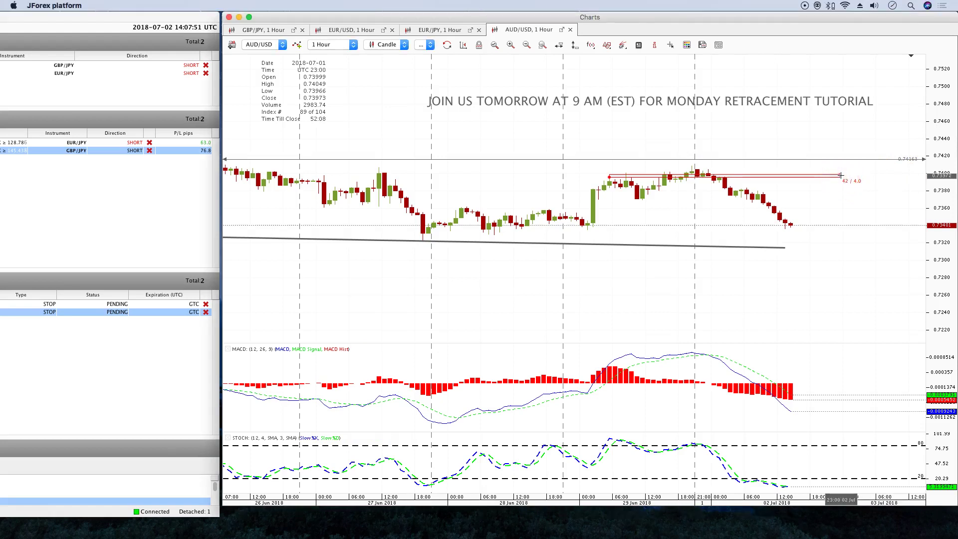
pyautogui.moveTo(842, 177); pyautogui.dragTo(881, 173)
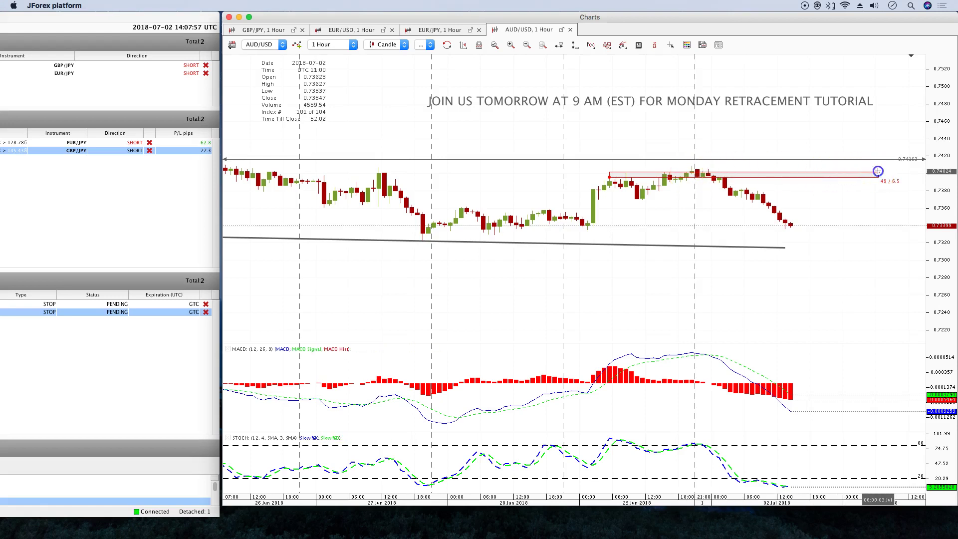
pyautogui.click(878, 171)
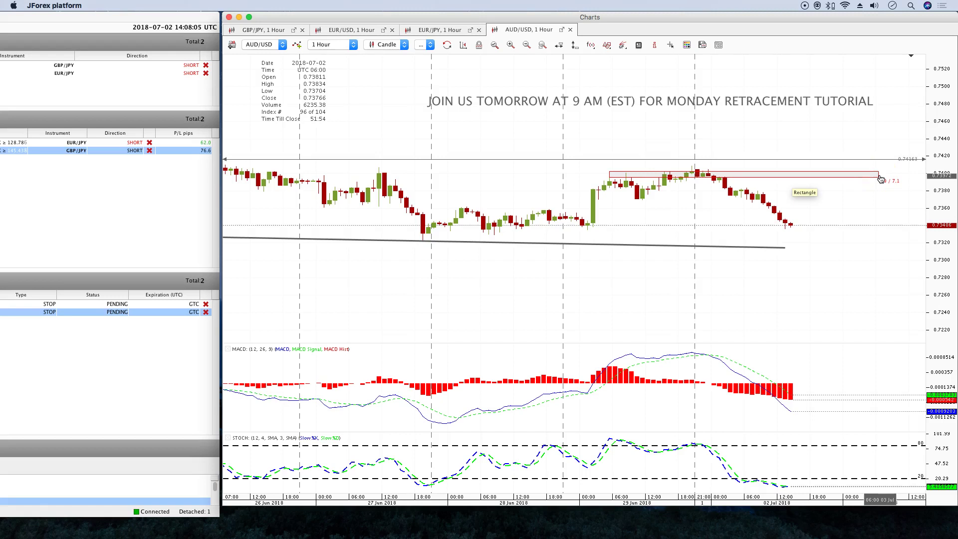
pyautogui.moveTo(879, 171); pyautogui.dragTo(883, 171)
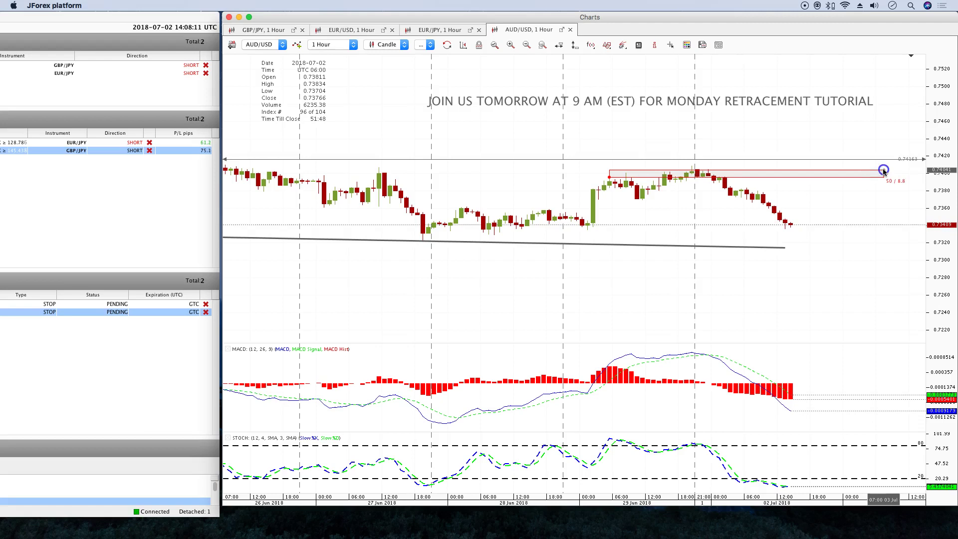
pyautogui.moveTo(883, 171); pyautogui.dragTo(883, 171)
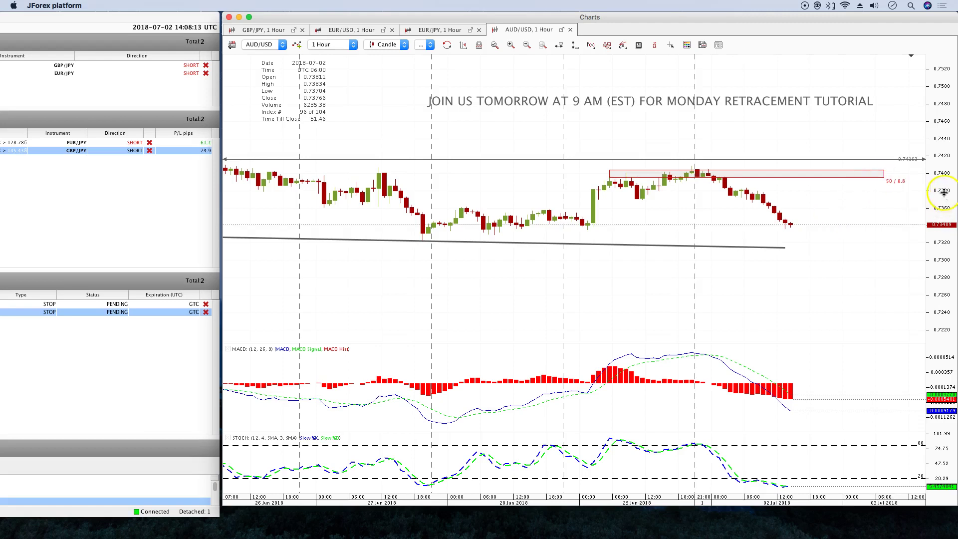
# Draw a rectangle about 75 pips high around the 29 June rally on the AUD/USD chart.
pyautogui.moveTo(942, 181); pyautogui.dragTo(943, 188)
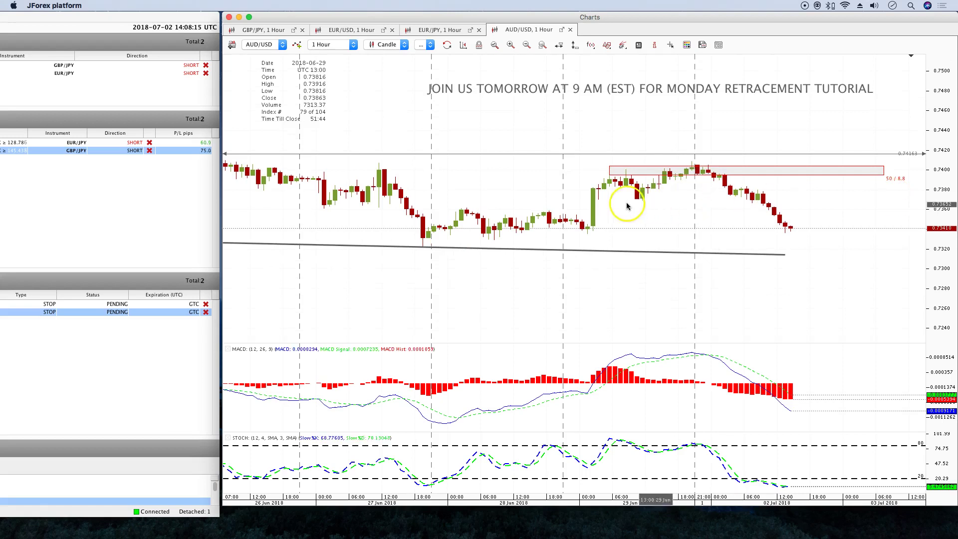
pyautogui.click(606, 47)
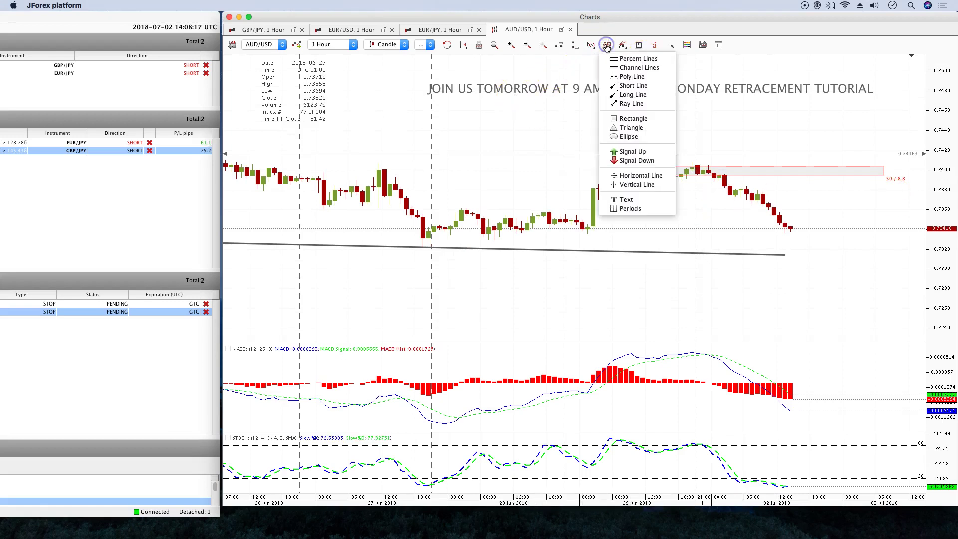
pyautogui.click(619, 118)
pyautogui.moveTo(582, 234); pyautogui.dragTo(694, 162)
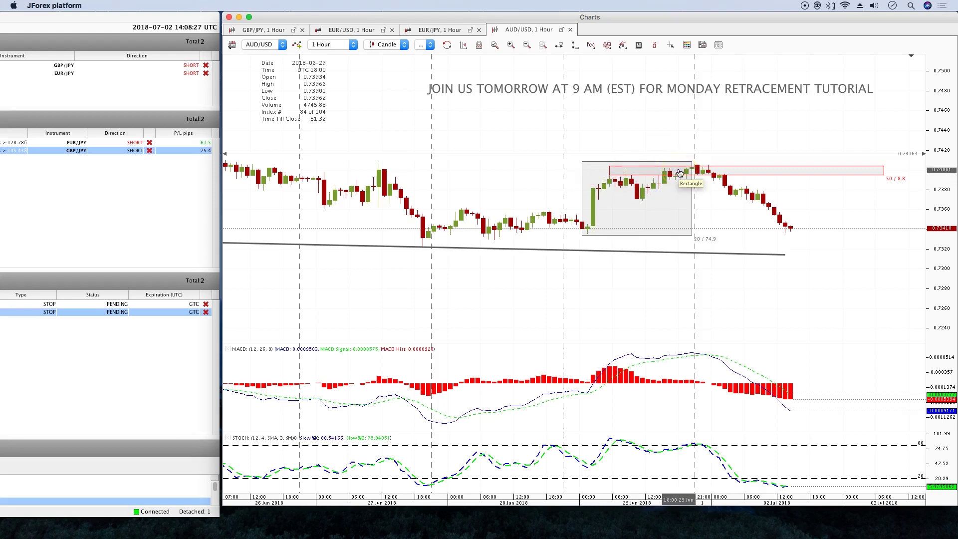
# Reduce the red resistance rectangle to about 3.2 pips high and move its start back to about 02:00 on 29 June.
pyautogui.moveTo(935, 173); pyautogui.dragTo(935, 164)
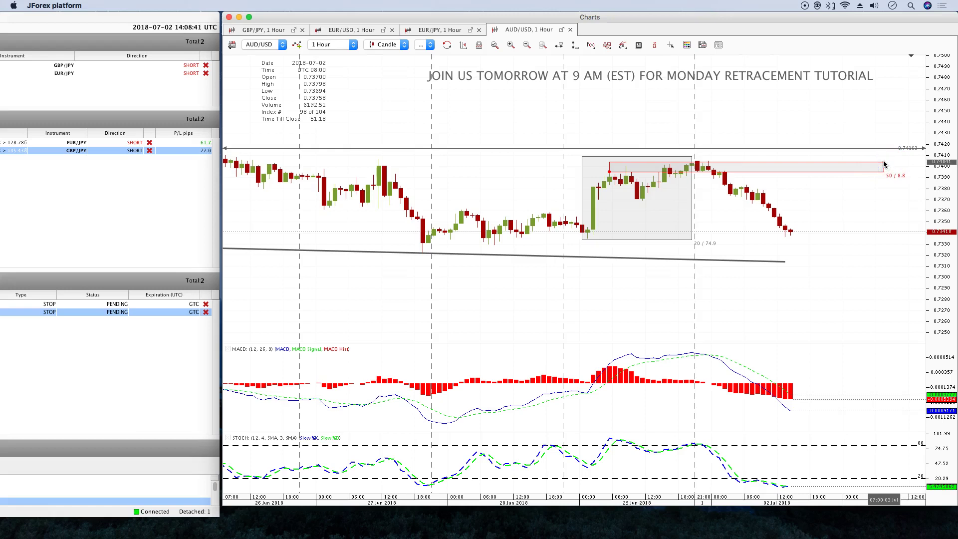
pyautogui.moveTo(609, 171); pyautogui.dragTo(592, 166)
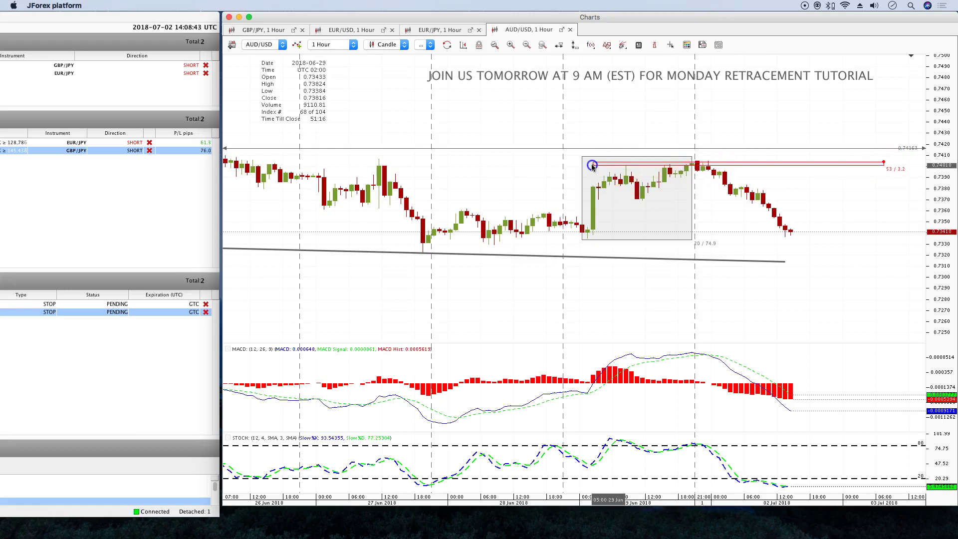
# Draw a rectangle around the MACD line crossover near the start of 2 July and mark it with a Signal Down arrow.
pyautogui.click(607, 45)
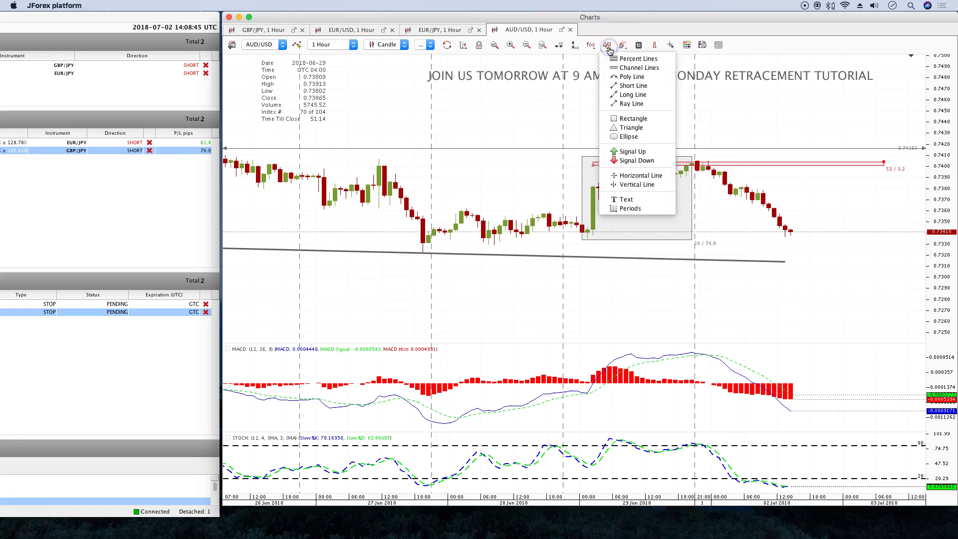
pyautogui.click(626, 118)
pyautogui.moveTo(697, 349); pyautogui.dragTo(727, 365)
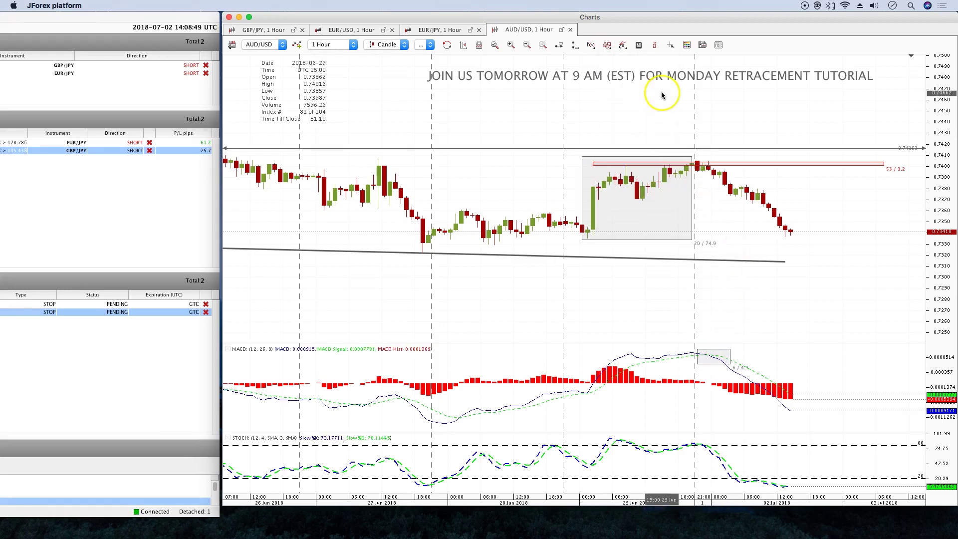
pyautogui.click(607, 47)
pyautogui.click(626, 159)
pyautogui.click(711, 356)
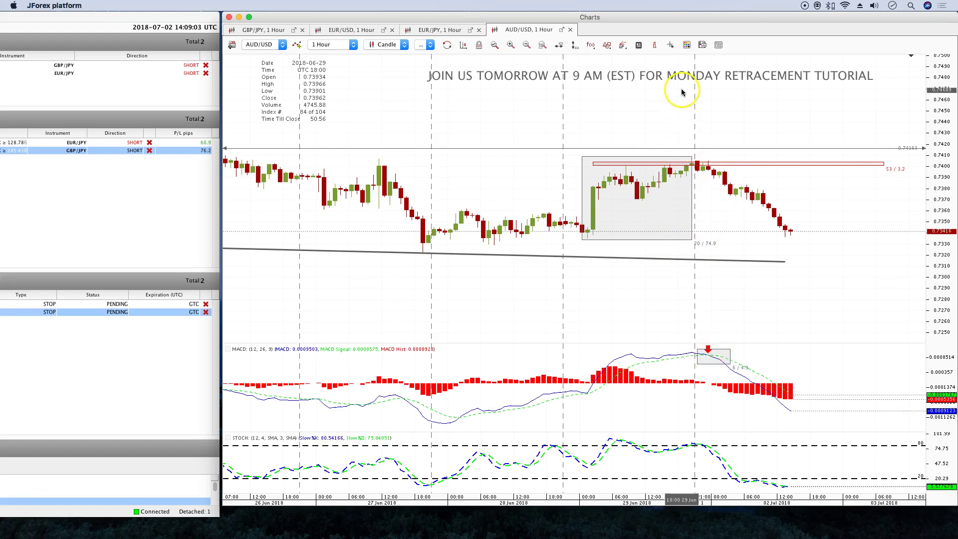
# Draw a rectangle around the Stochastic crossover at the 80 level near the start of 2 July and enlarge the Stochastic area.
pyautogui.click(606, 45)
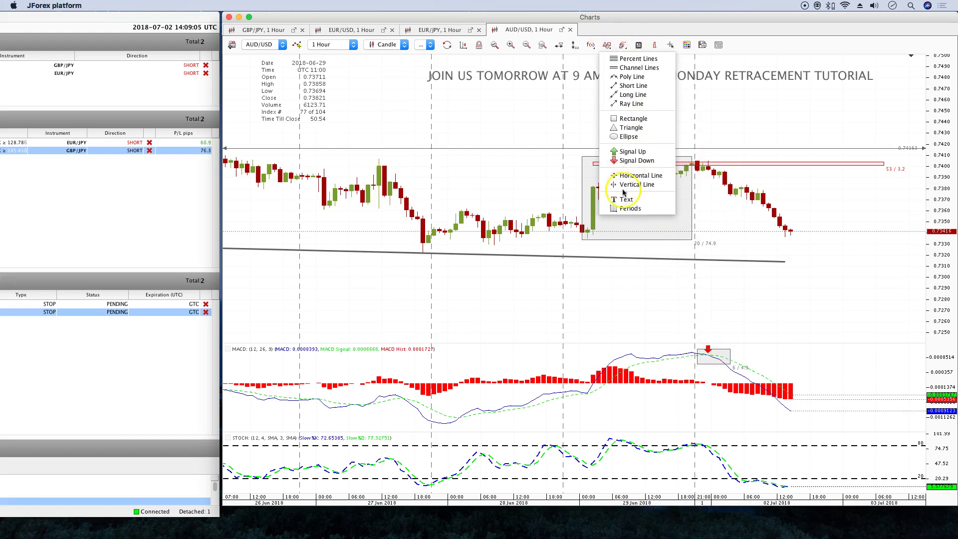
pyautogui.click(623, 123)
pyautogui.click(622, 122)
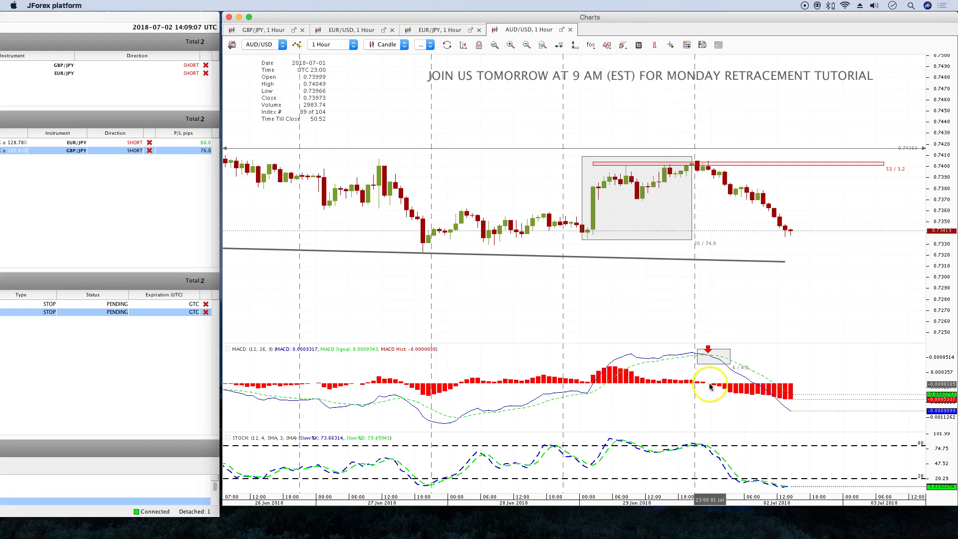
pyautogui.click(723, 455)
pyautogui.moveTo(704, 433); pyautogui.dragTo(705, 416)
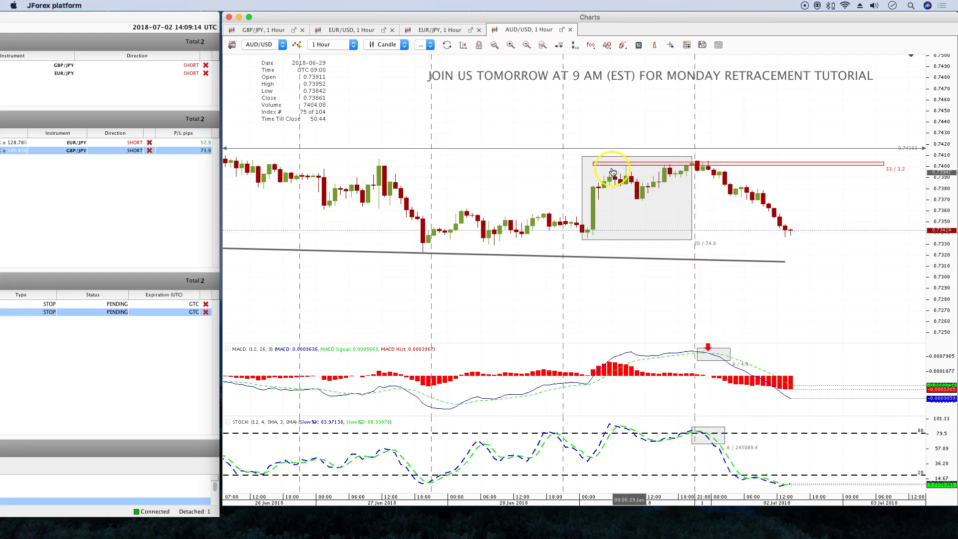
# Place a Signal Down arrow on the AUD/USD price candles at about 23:00 on 1 July, by the red resistance zone.
pyautogui.click(607, 45)
pyautogui.click(619, 160)
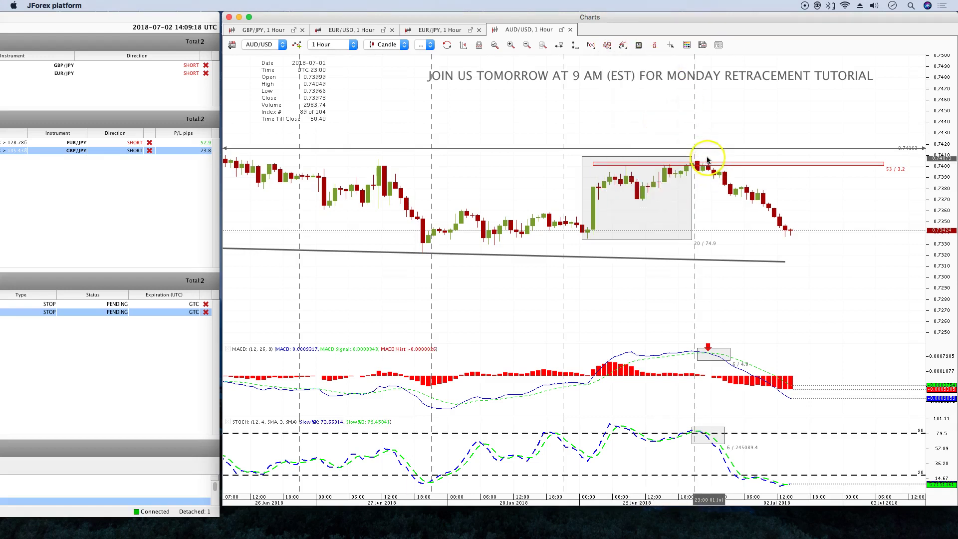
pyautogui.click(708, 164)
# Thin the red resistance rectangle on the AUD/USD chart to about 1.2 pips.
pyautogui.moveTo(935, 181); pyautogui.dragTo(935, 167)
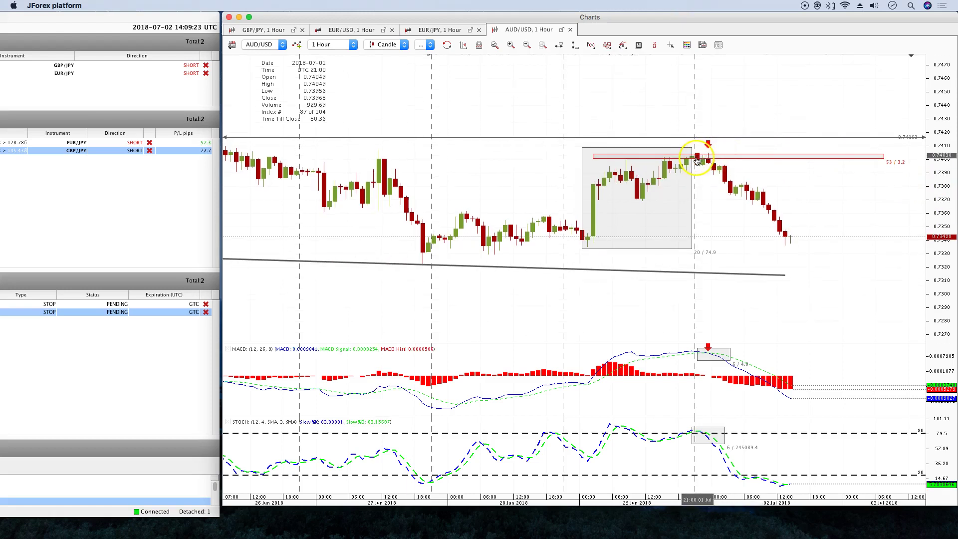
pyautogui.moveTo(931, 205); pyautogui.dragTo(938, 209)
pyautogui.click(724, 168)
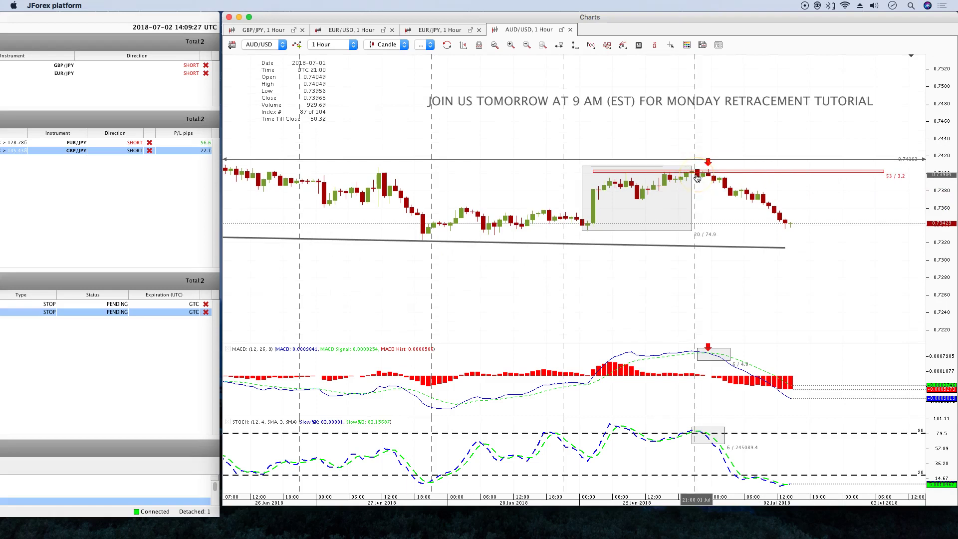
pyautogui.click(770, 319)
pyautogui.click(713, 358)
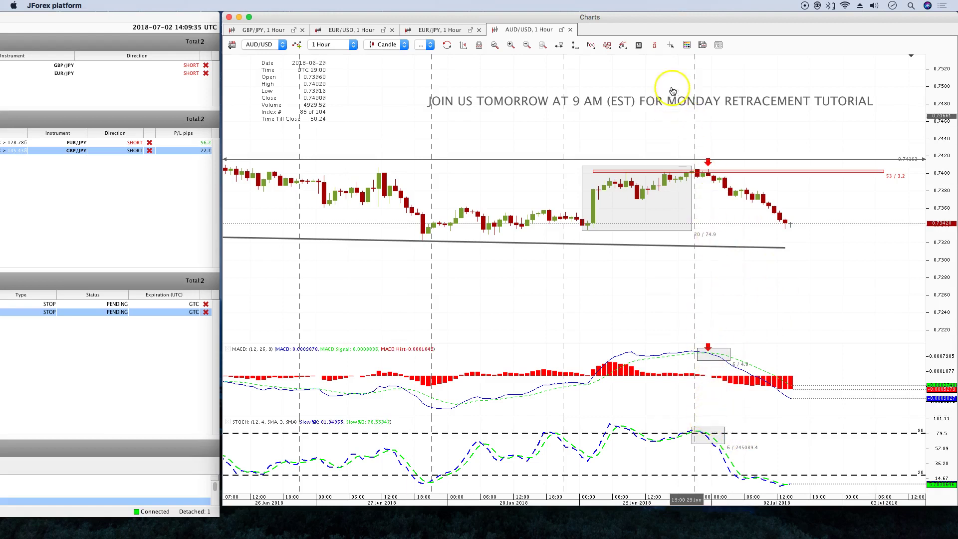
# Place a Signal Down arrow above the boxed Stochastic crossover.
pyautogui.click(607, 47)
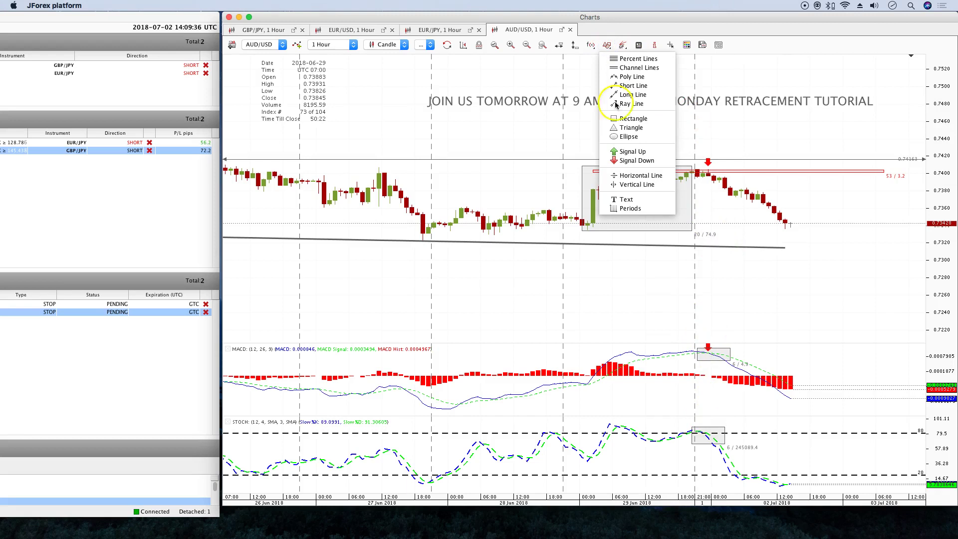
pyautogui.click(619, 160)
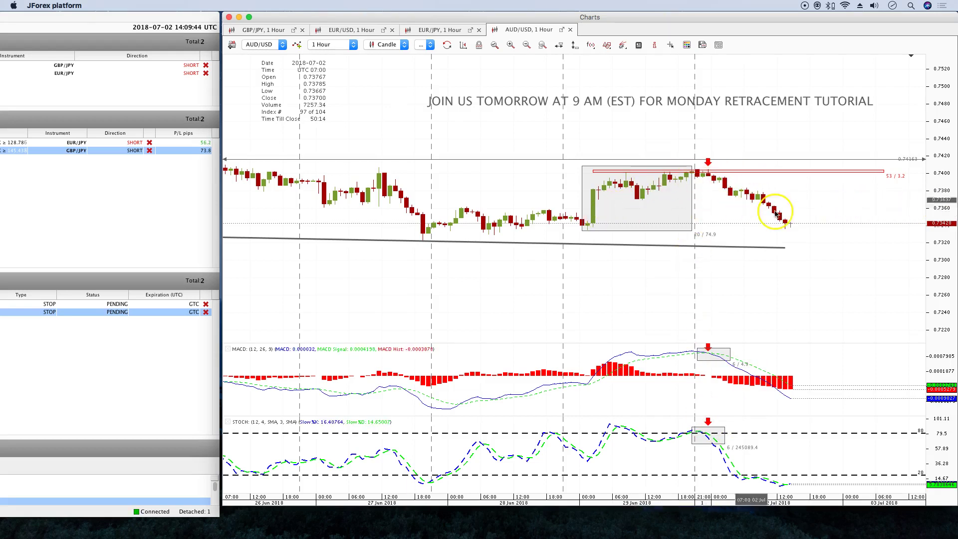
pyautogui.click(719, 393)
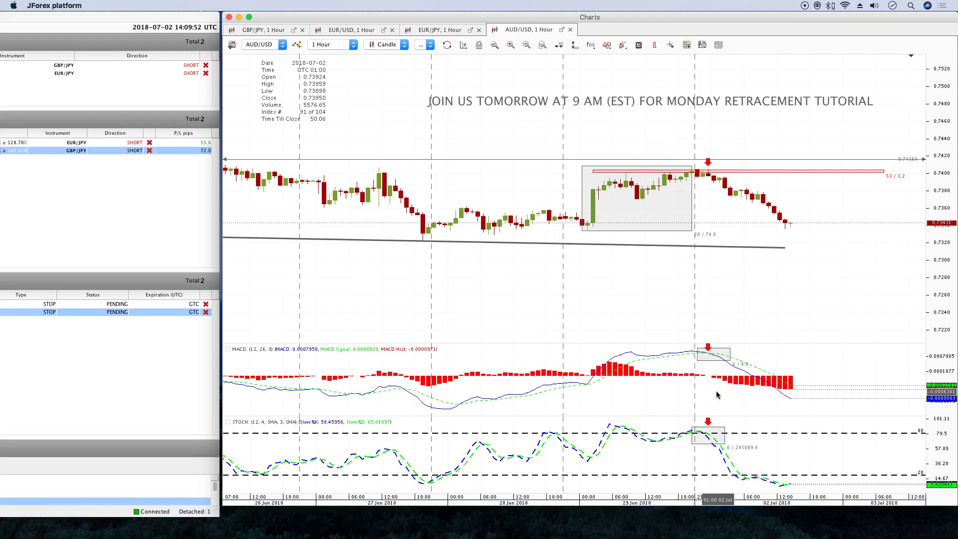
pyautogui.click(803, 298)
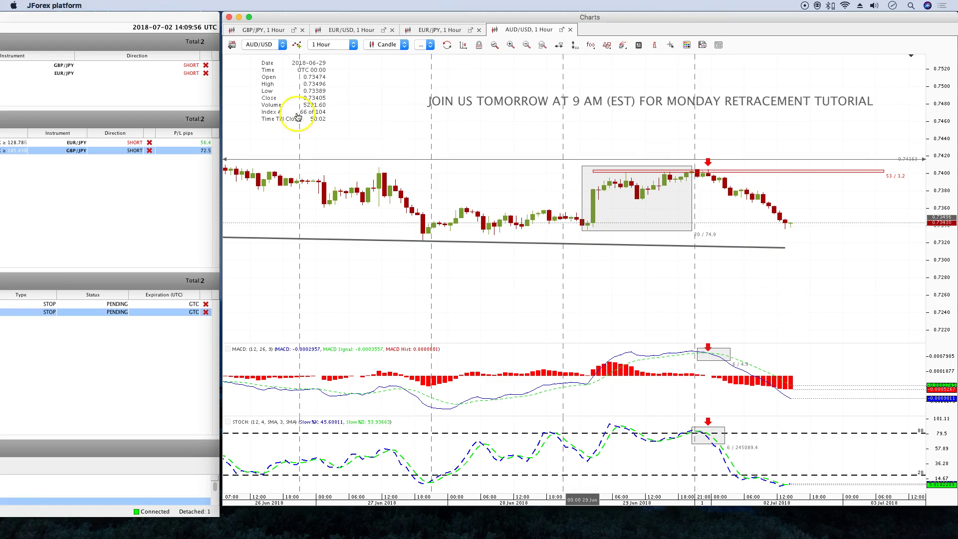
# Switch to the EUR/JPY chart and draw a rectangle about 181 pips high around the 29 June rally.
pyautogui.click(427, 31)
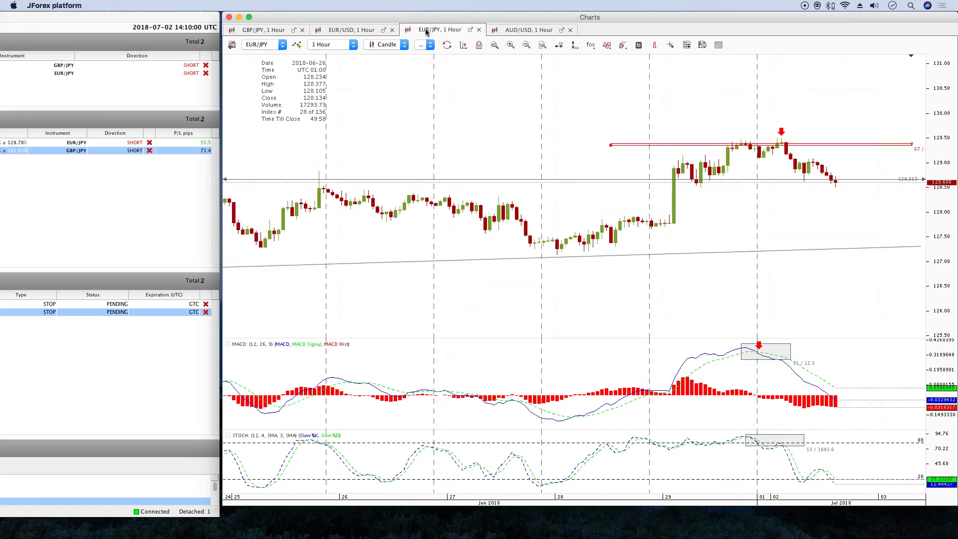
pyautogui.moveTo(648, 111); pyautogui.dragTo(634, 108)
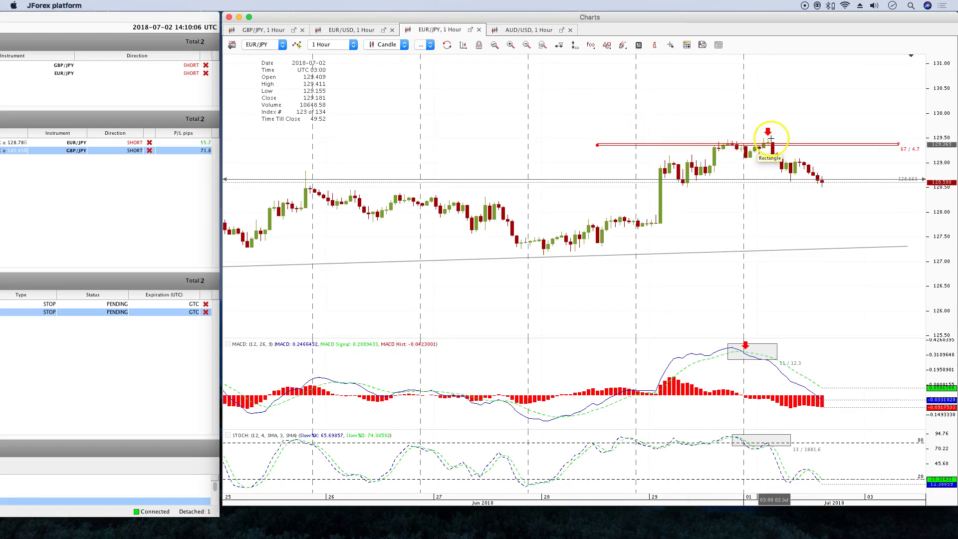
pyautogui.click(513, 45)
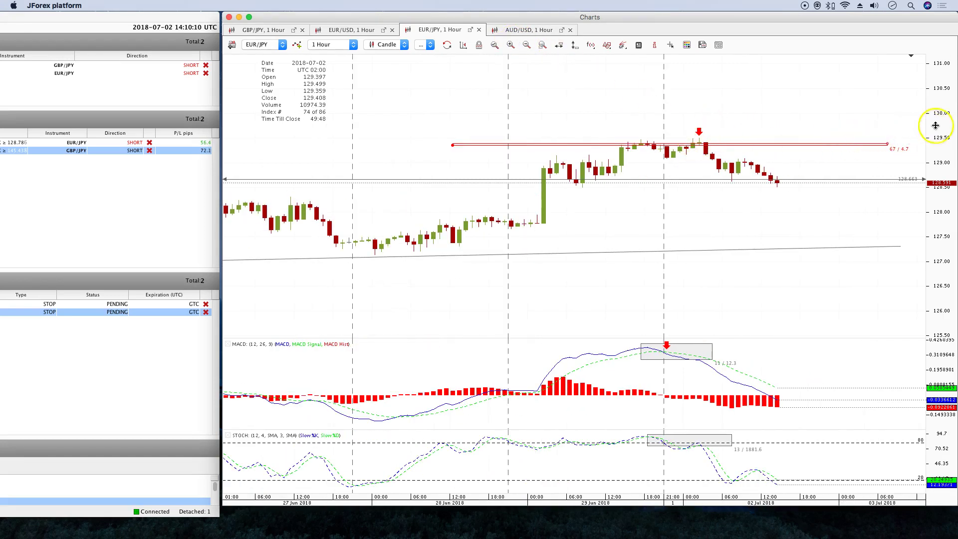
pyautogui.moveTo(935, 126); pyautogui.dragTo(937, 116)
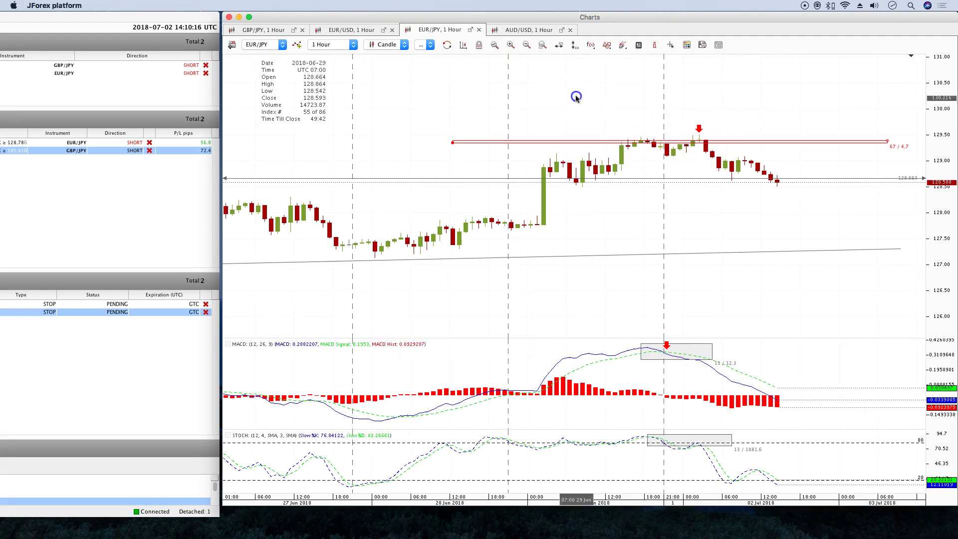
pyautogui.click(607, 46)
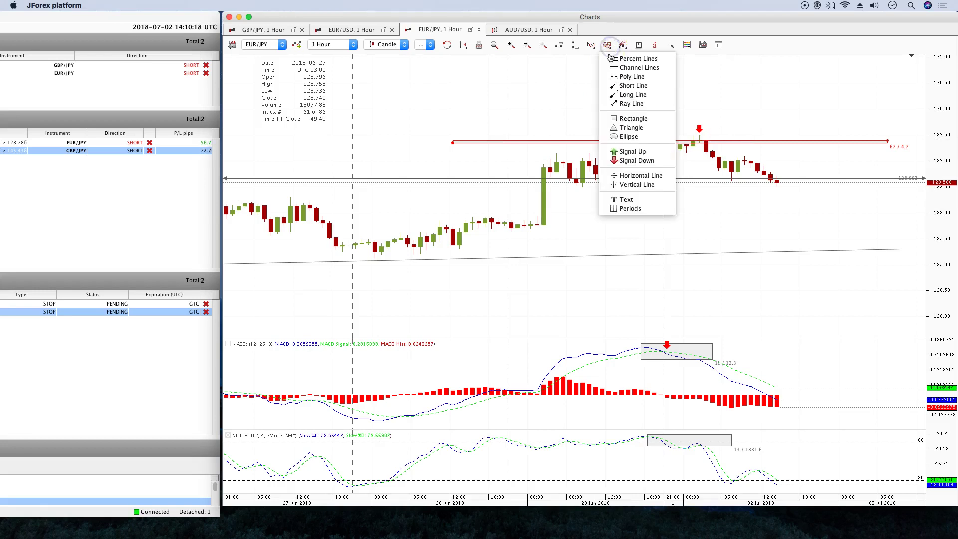
pyautogui.click(621, 117)
pyautogui.moveTo(519, 226); pyautogui.dragTo(660, 137)
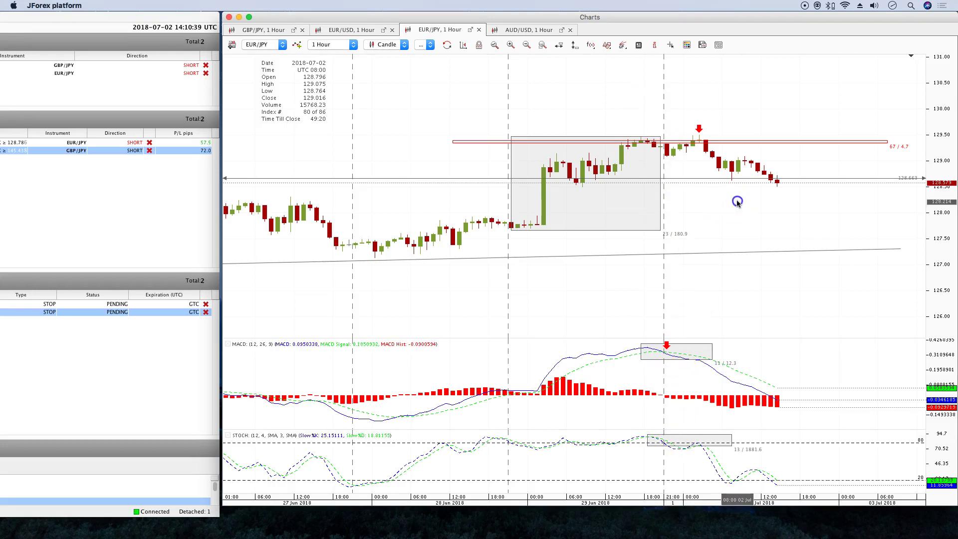
# Select the EUR/JPY short entry in the positions list to examine its profit in pips.
pyautogui.click(839, 231)
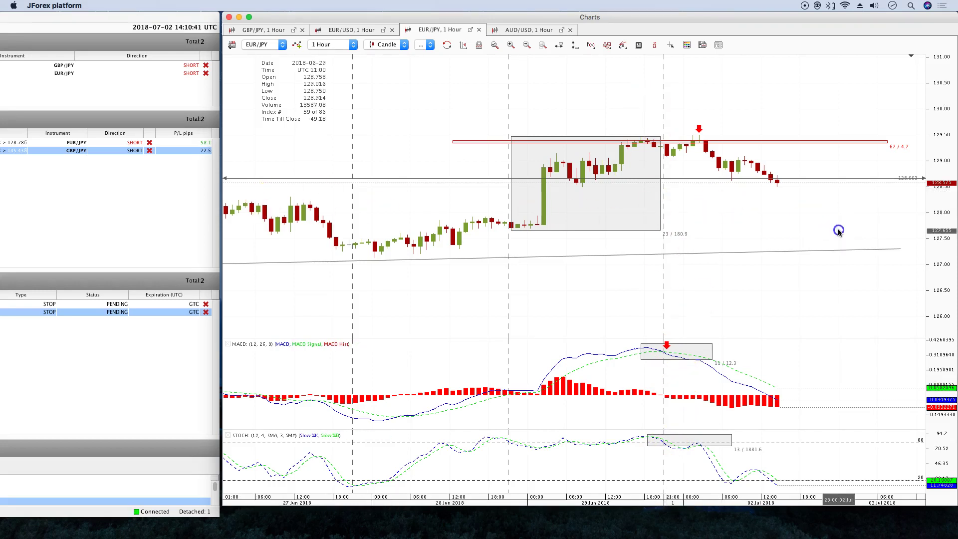
pyautogui.click(719, 184)
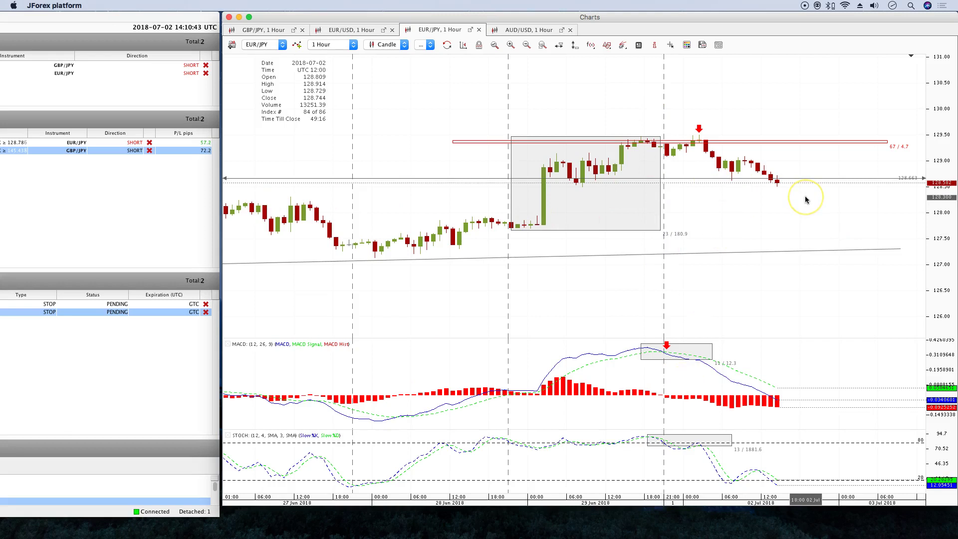
pyautogui.click(193, 144)
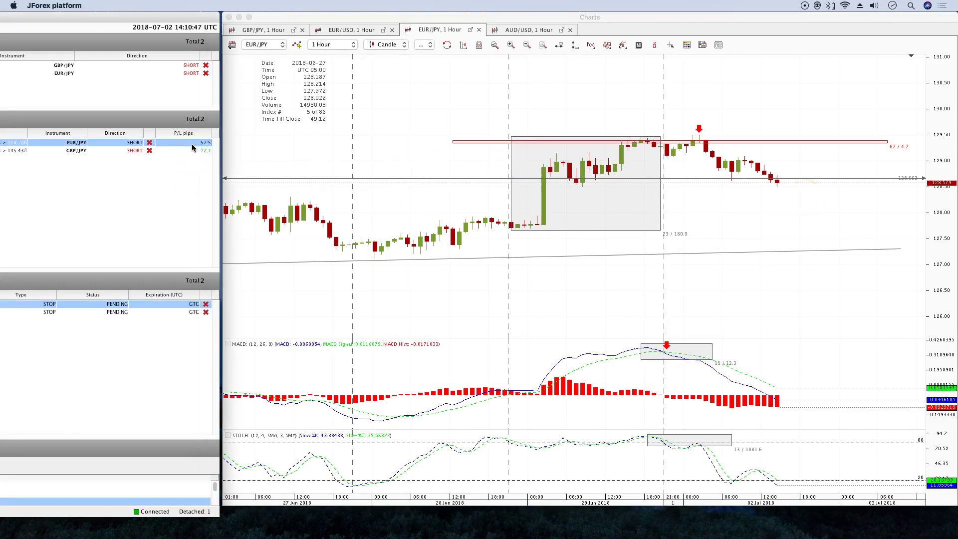
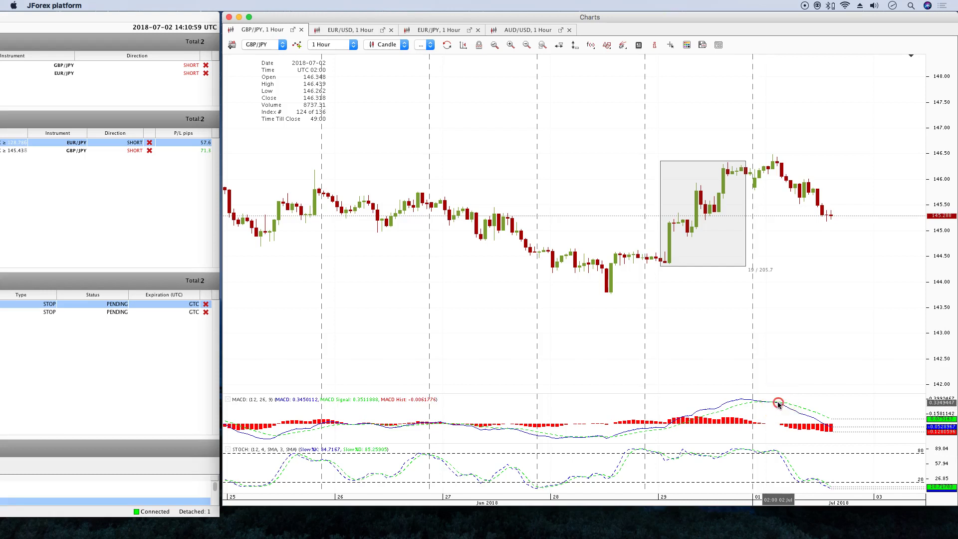
# Set the MACD and MACD signal line widths to 2 on the GBP/JPY chart and enlarge the MACD pane.
pyautogui.click(794, 419)
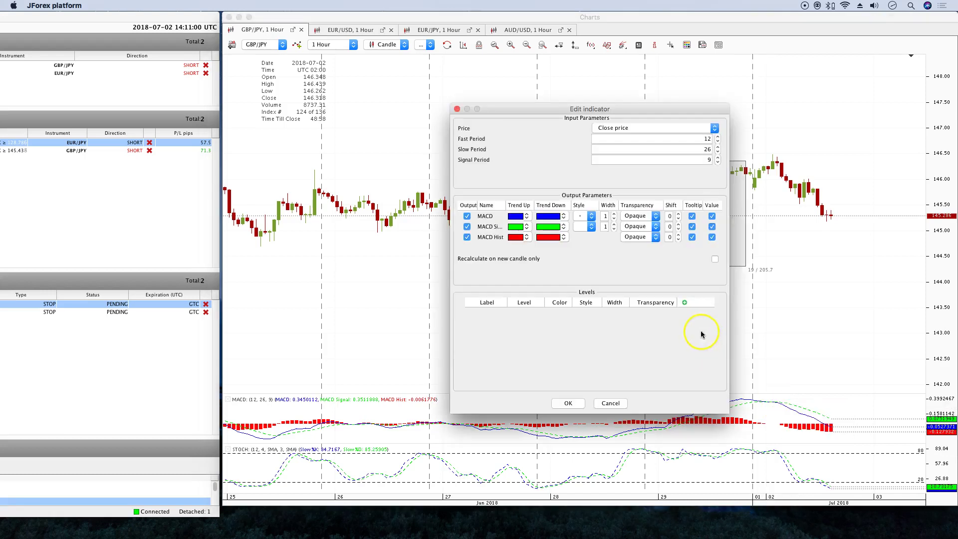
pyautogui.click(613, 214)
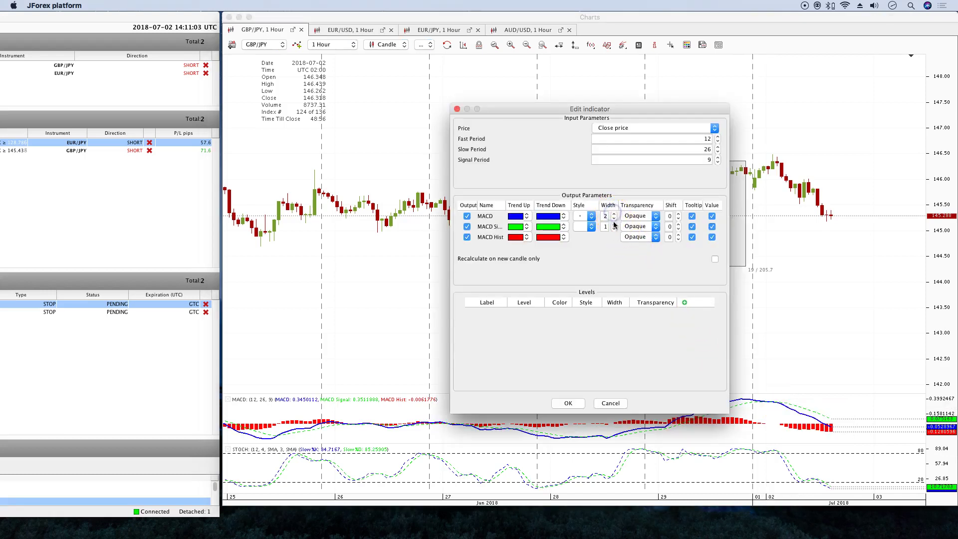
pyautogui.click(569, 404)
pyautogui.moveTo(588, 394); pyautogui.dragTo(590, 375)
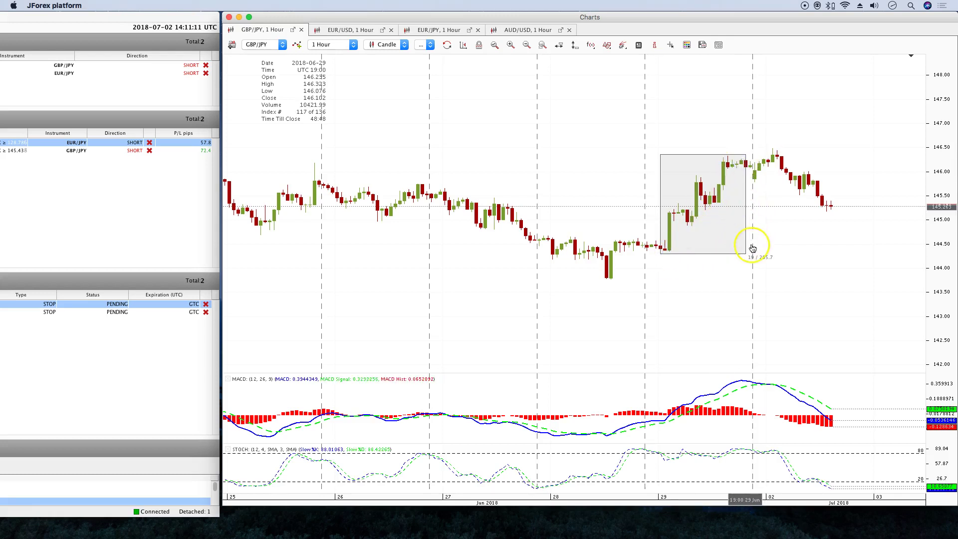
# Reshape the rally rectangle into a resistance zone about 16.6 pips high across the 29 June and 2 July highs, with a red foreground.
pyautogui.moveTo(744, 255)
pyautogui.mouseDown()
pyautogui.moveTo(777, 190)
pyautogui.moveTo(801, 192)
pyautogui.mouseUp()
pyautogui.moveTo(808, 90)
pyautogui.mouseDown()
pyautogui.moveTo(827, 125)
pyautogui.moveTo(880, 153)
pyautogui.mouseUp()
pyautogui.moveTo(728, 191); pyautogui.dragTo(636, 162)
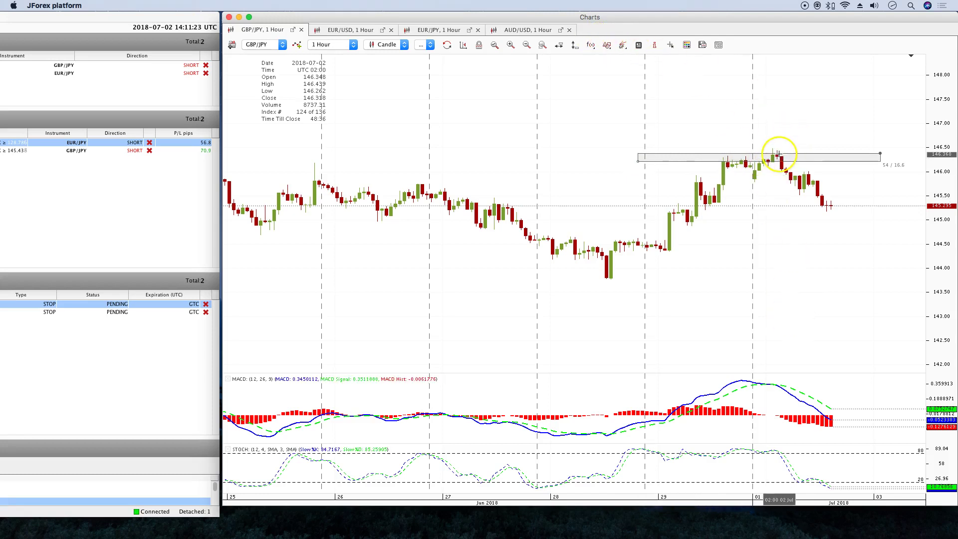
pyautogui.rightClick(882, 151)
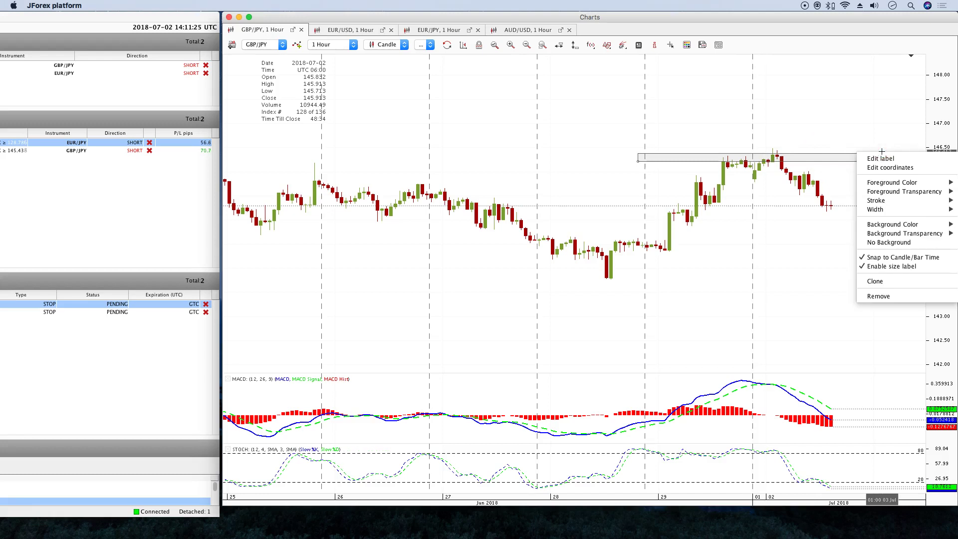
pyautogui.click(885, 184)
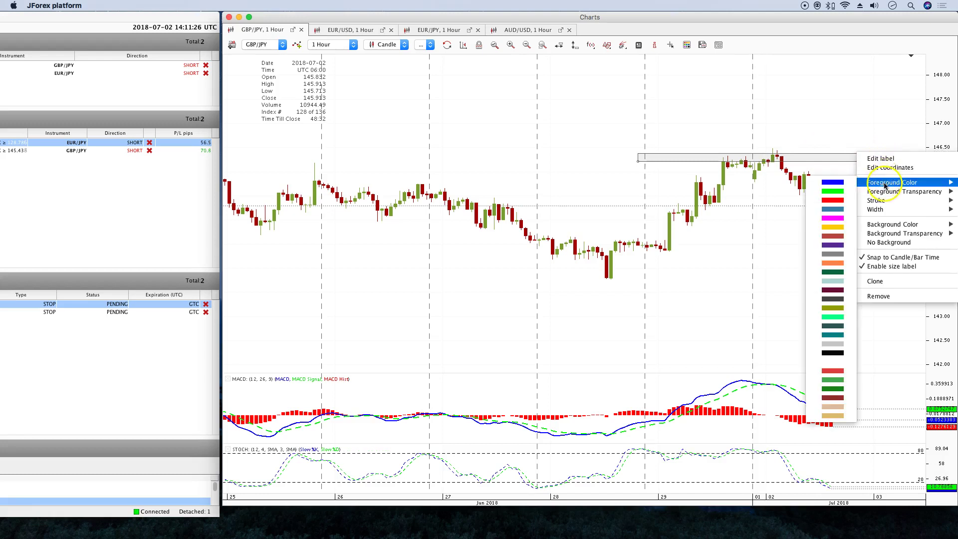
pyautogui.click(833, 200)
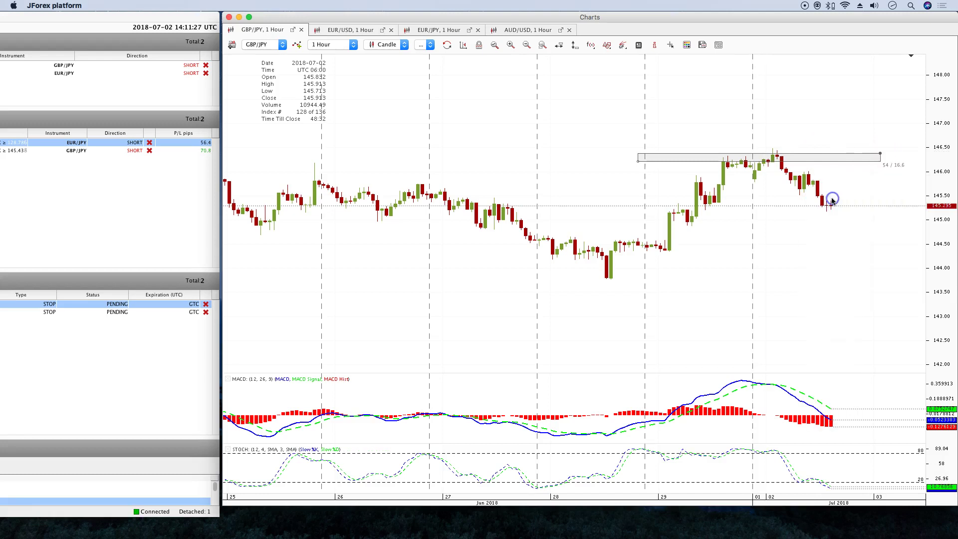
# Place a Signal Down arrow above the 2 July Stochastic crossover on the GBP/JPY chart and enlarge the Stochastic pane.
pyautogui.click(608, 47)
pyautogui.click(625, 154)
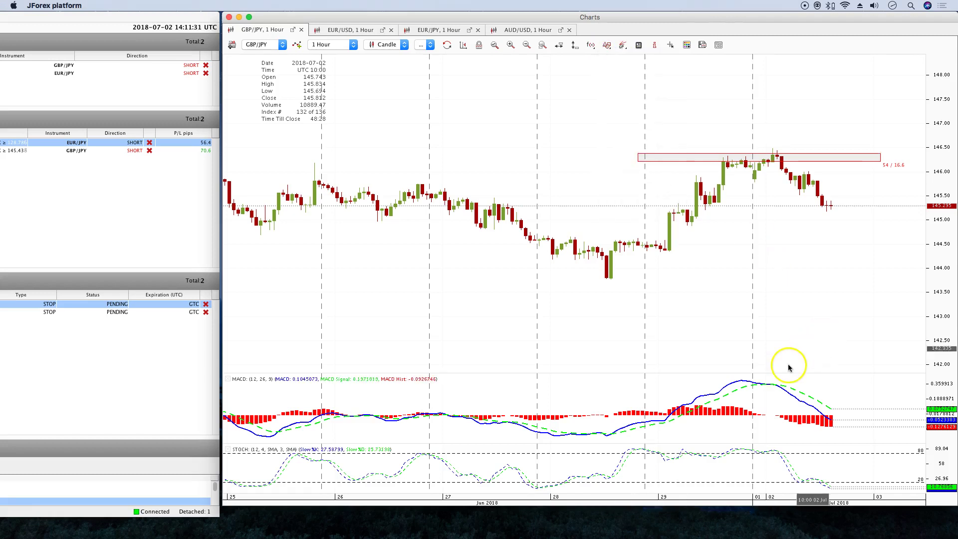
pyautogui.click(788, 450)
pyautogui.moveTo(787, 444); pyautogui.dragTo(792, 430)
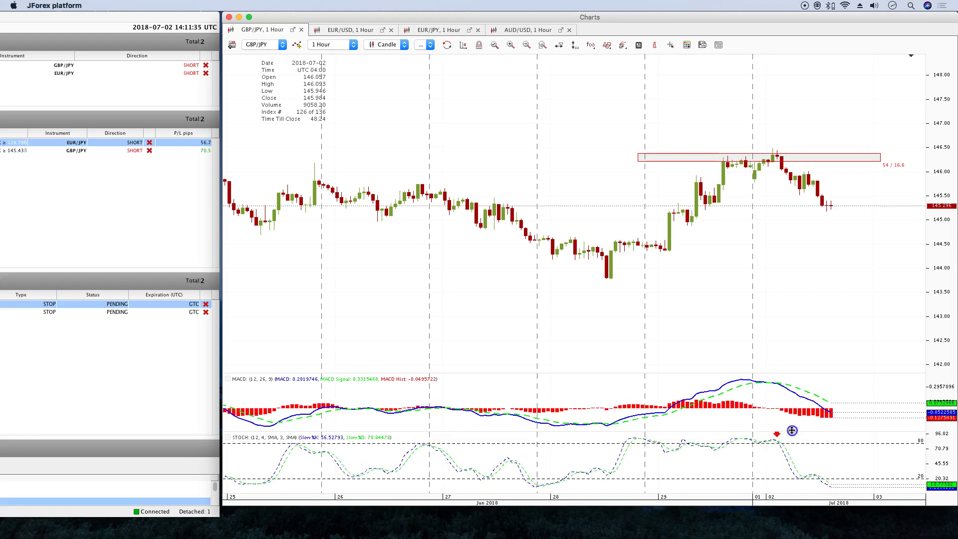
# Place a Signal Down arrow above the 2 July MACD crossover on the GBP/JPY chart.
pyautogui.click(606, 50)
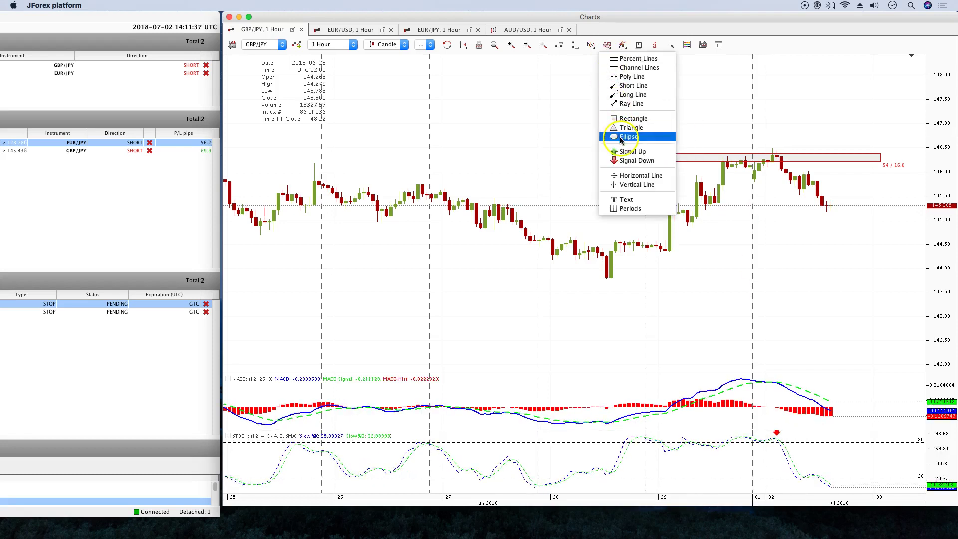
pyautogui.click(634, 157)
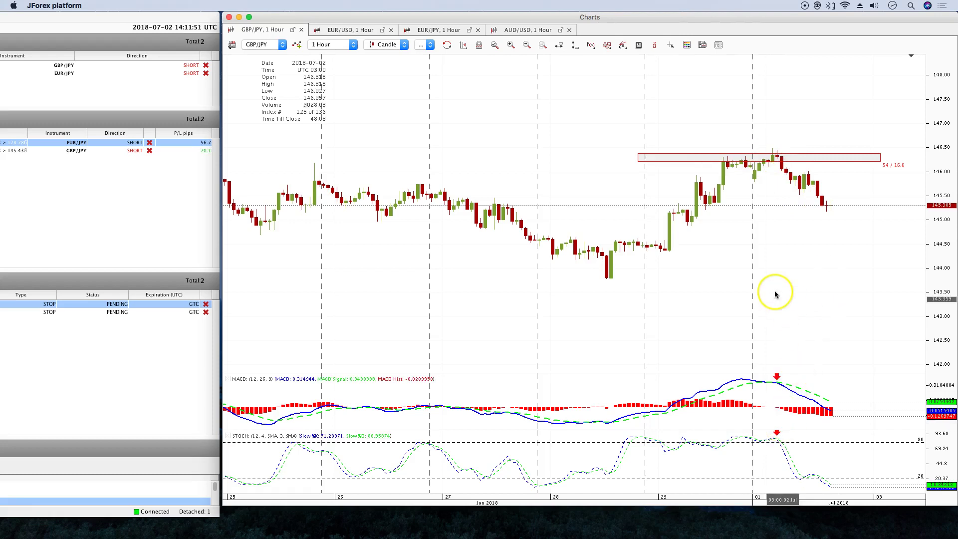
pyautogui.click(777, 377)
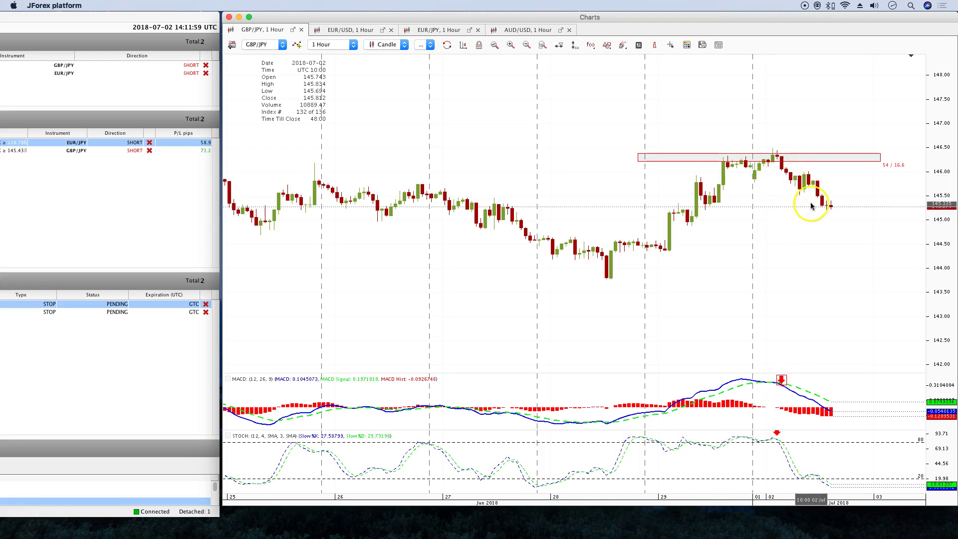
# Select the GBP/JPY short entry in the positions list to examine its profit in pips.
pyautogui.click(65, 151)
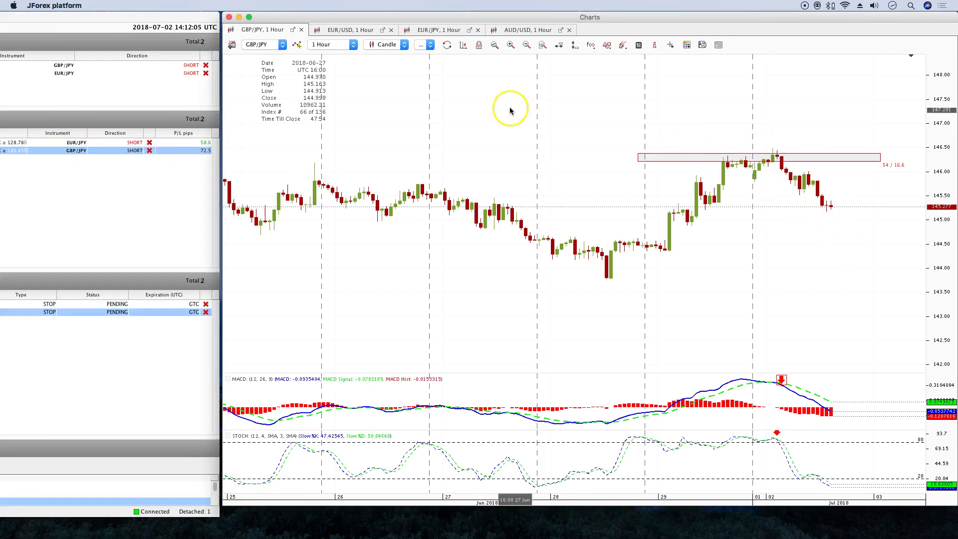
# Switch to the EUR/USD chart and draw a rectangle about 148.5 pips high around the 29 June rally.
pyautogui.click(345, 29)
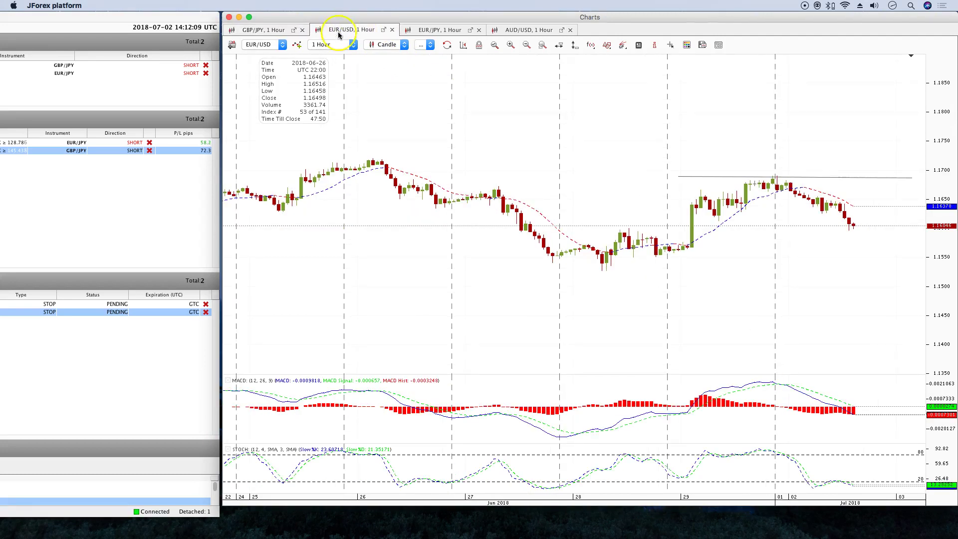
pyautogui.moveTo(777, 133); pyautogui.dragTo(740, 124)
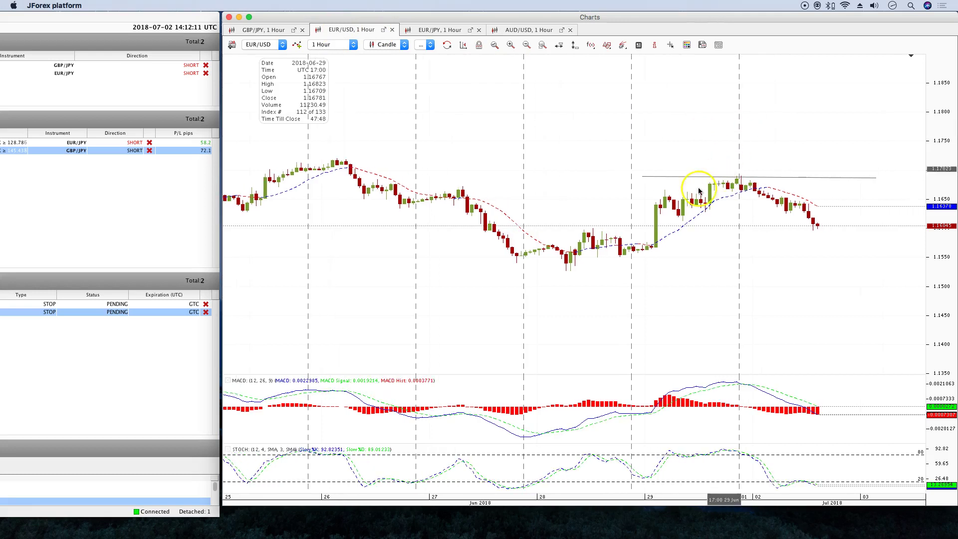
pyautogui.click(608, 48)
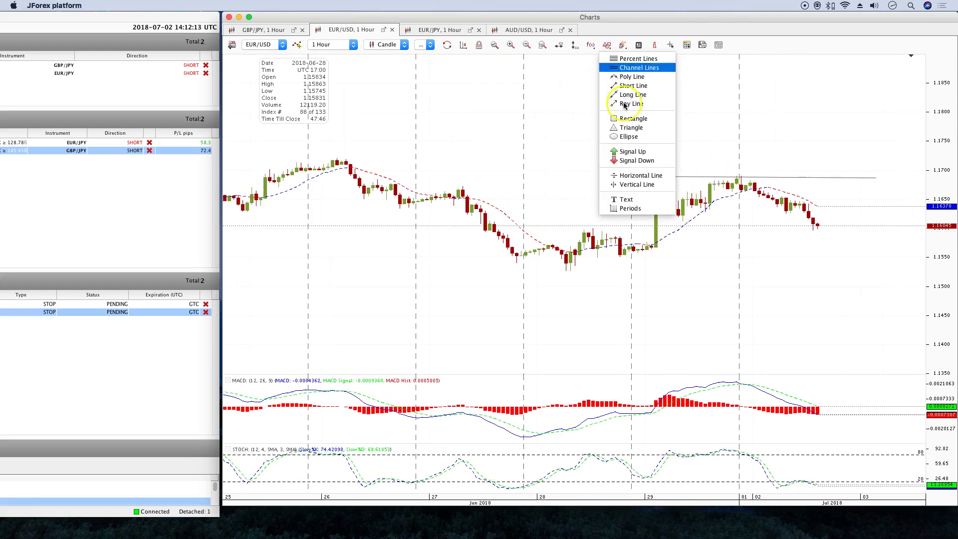
pyautogui.click(623, 118)
pyautogui.moveTo(625, 263); pyautogui.dragTo(732, 177)
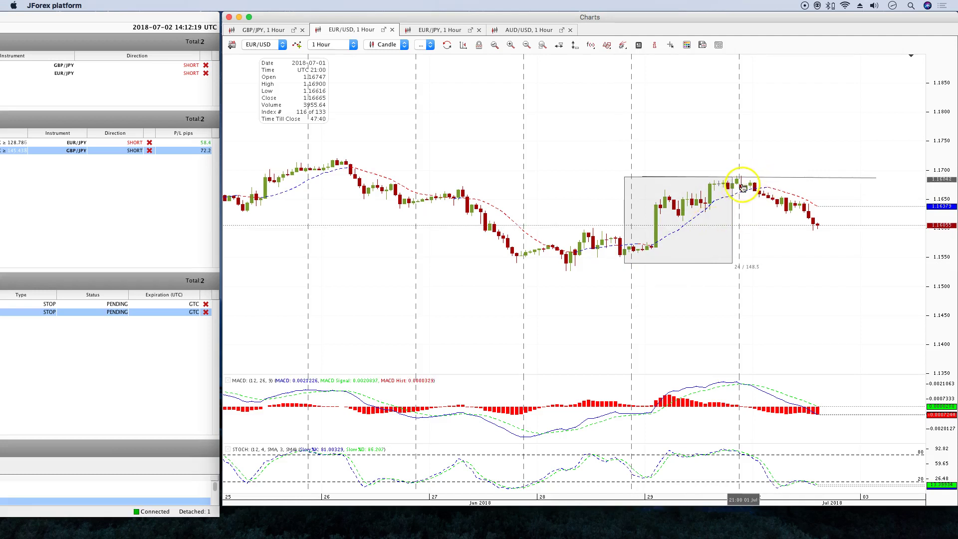
# Set the foreground color of the EUR/USD resistance line along the rally highs to red.
pyautogui.click(511, 45)
pyautogui.click(511, 45)
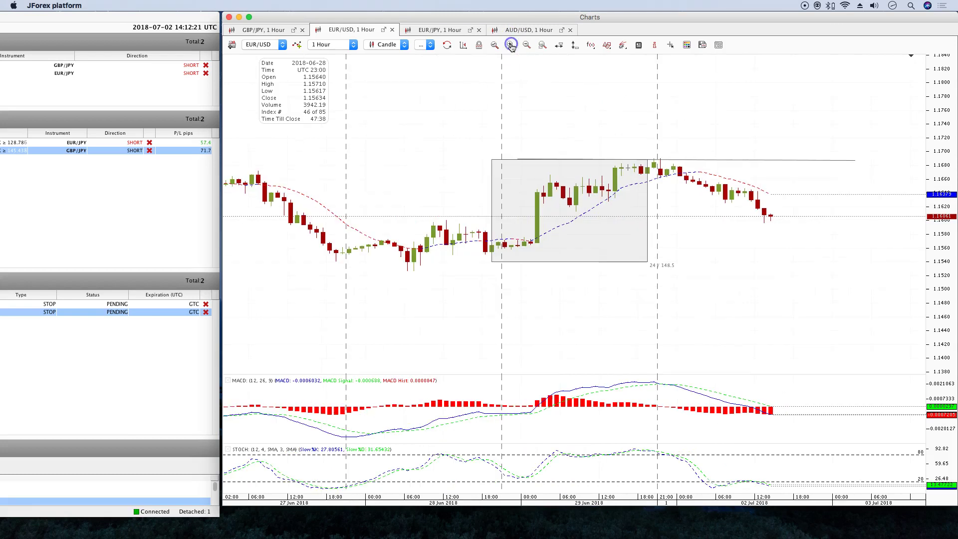
pyautogui.rightClick(833, 151)
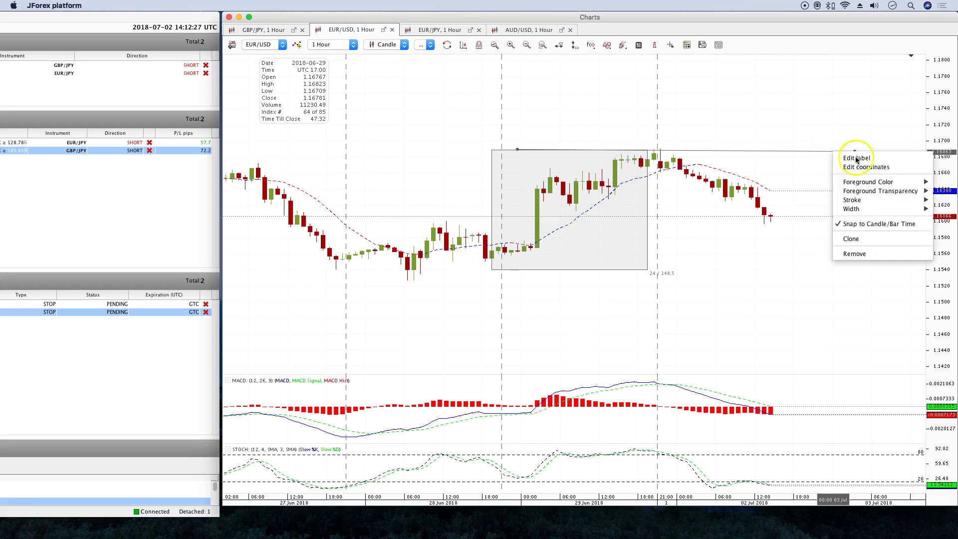
pyautogui.moveTo(864, 182)
pyautogui.click(803, 205)
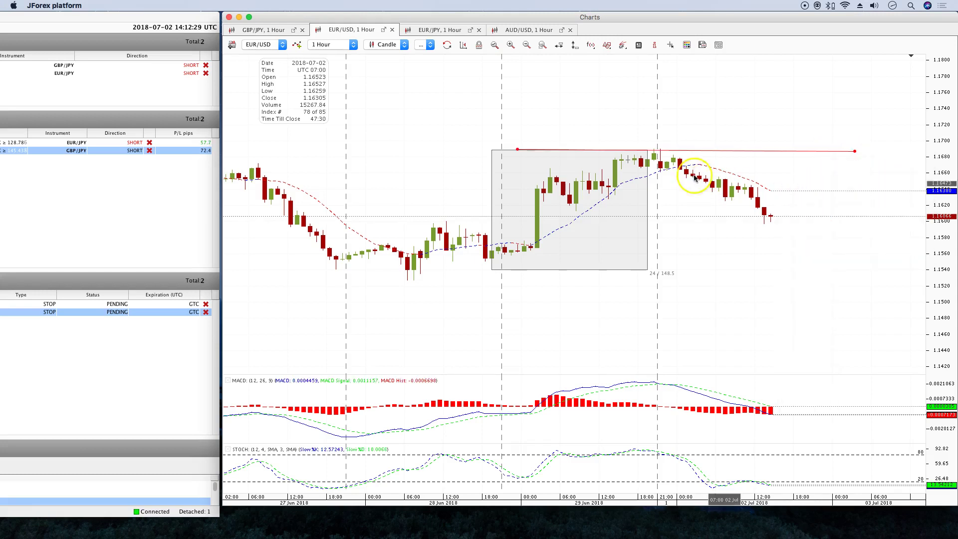
# Place a Signal Down arrow on the EUR/USD price chart above the candle at 23:00 on 1 July.
pyautogui.click(607, 45)
pyautogui.click(624, 160)
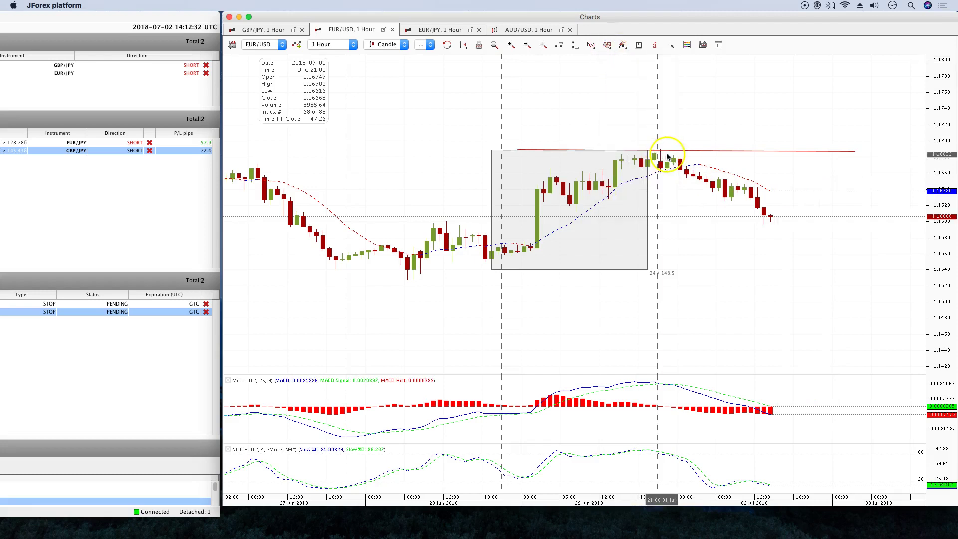
pyautogui.click(670, 151)
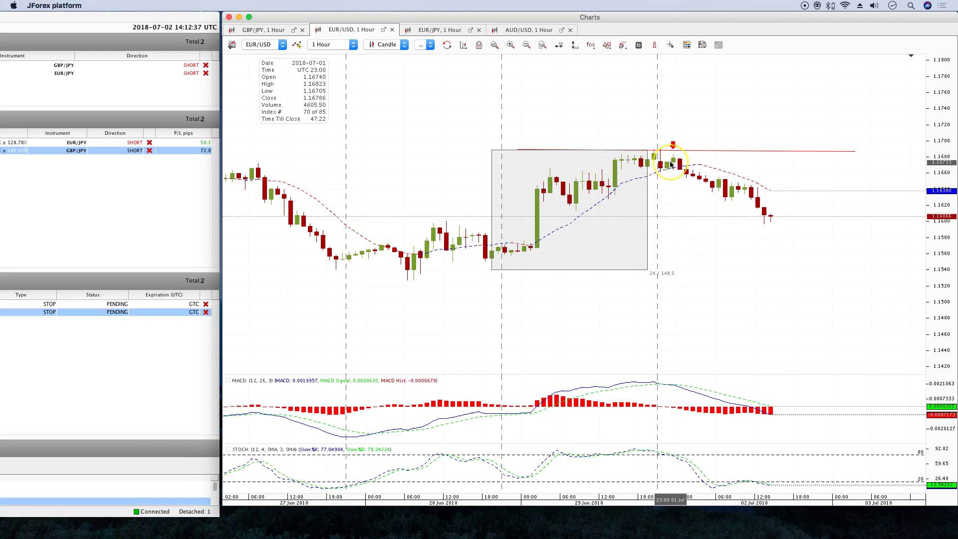
# Enlarge the EUR/USD MACD pane and place a Signal Down arrow above the MACD crossover after the rally.
pyautogui.moveTo(721, 374); pyautogui.dragTo(721, 352)
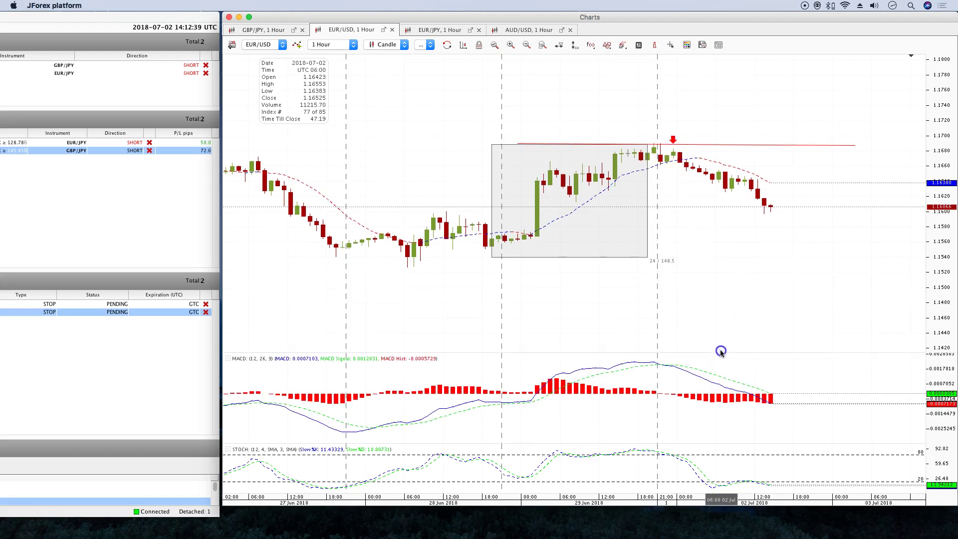
pyautogui.click(607, 45)
pyautogui.click(632, 151)
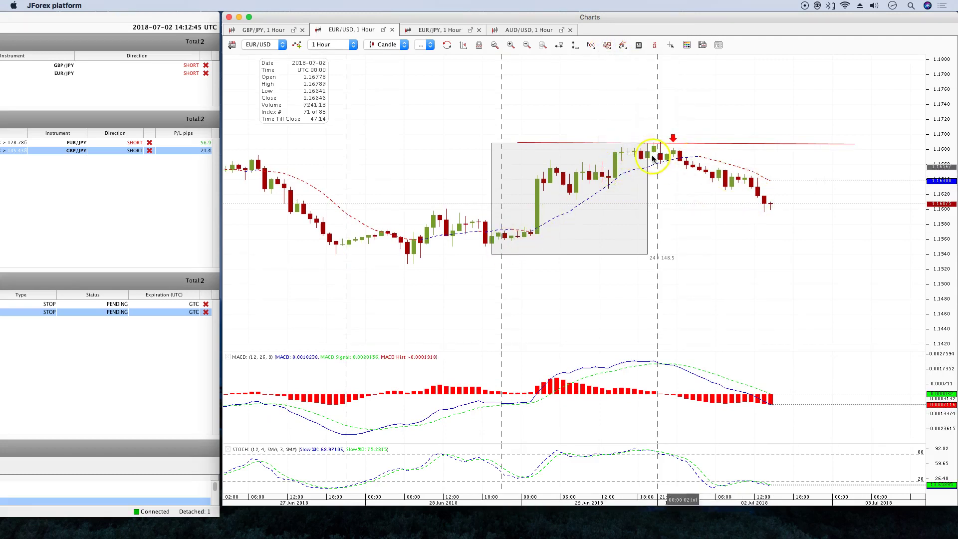
pyautogui.click(664, 364)
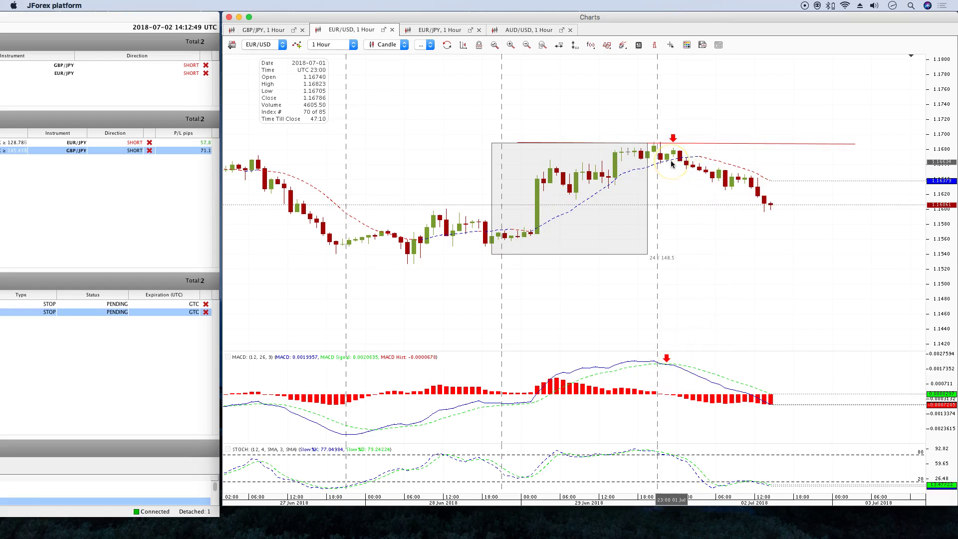
pyautogui.click(651, 169)
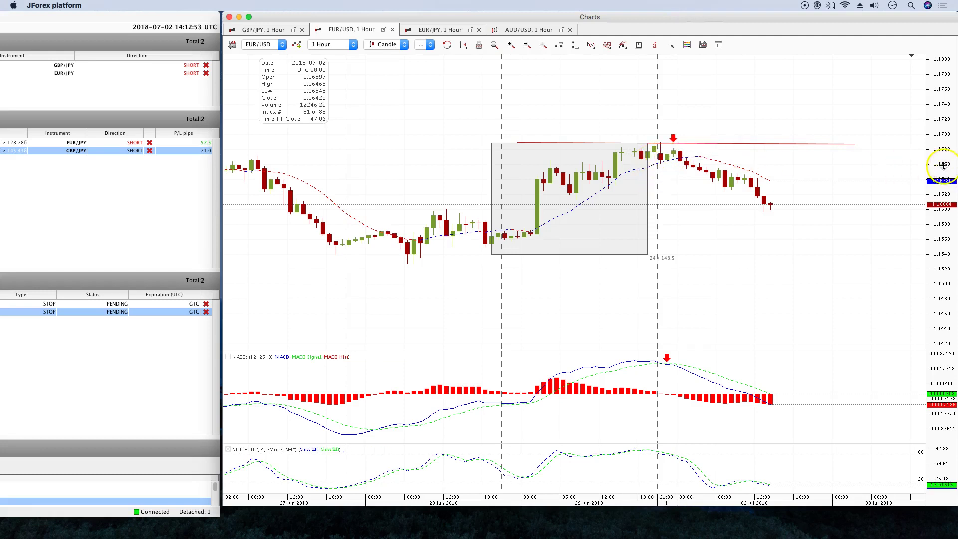
# Stretch the EUR/USD price scale slightly and place a Signal Down arrow above the Stochastic crossover.
pyautogui.moveTo(943, 168); pyautogui.dragTo(943, 158)
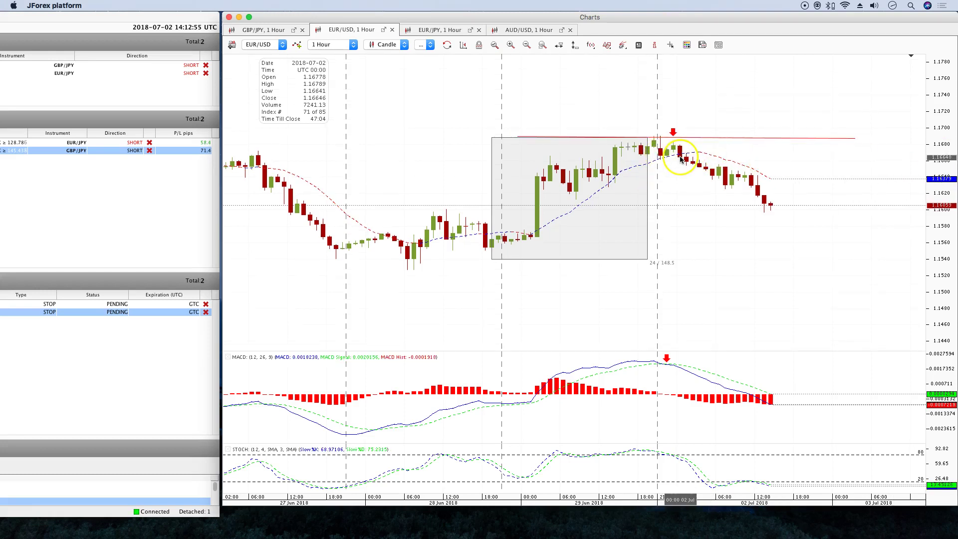
pyautogui.click(607, 45)
pyautogui.click(625, 165)
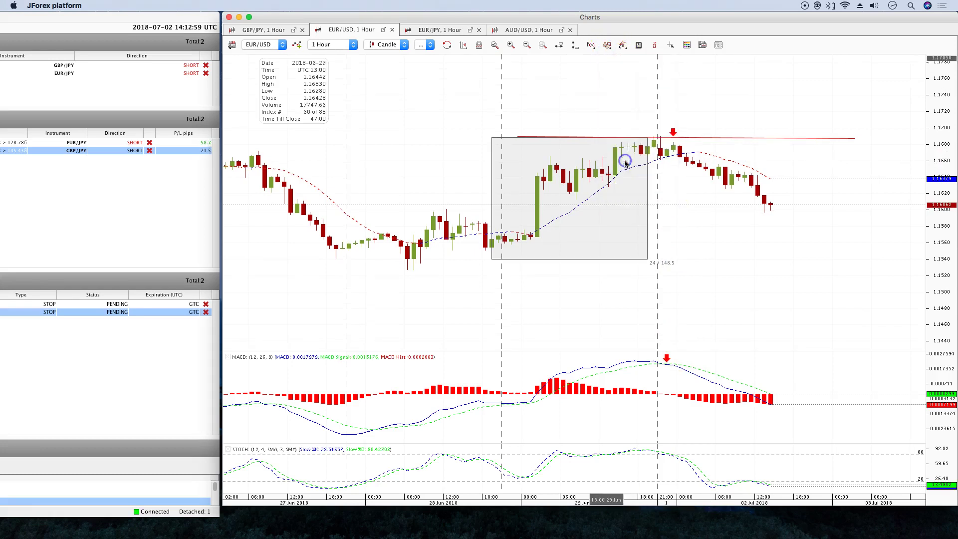
pyautogui.click(698, 462)
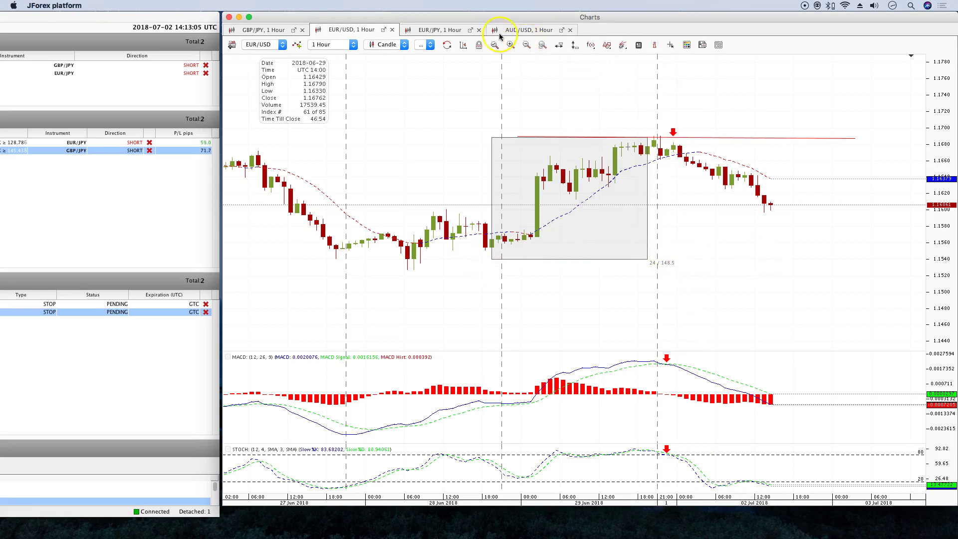
# Switch to the EUR/JPY chart and examine the decline from the resistance zone after the sell signal.
pyautogui.click(448, 30)
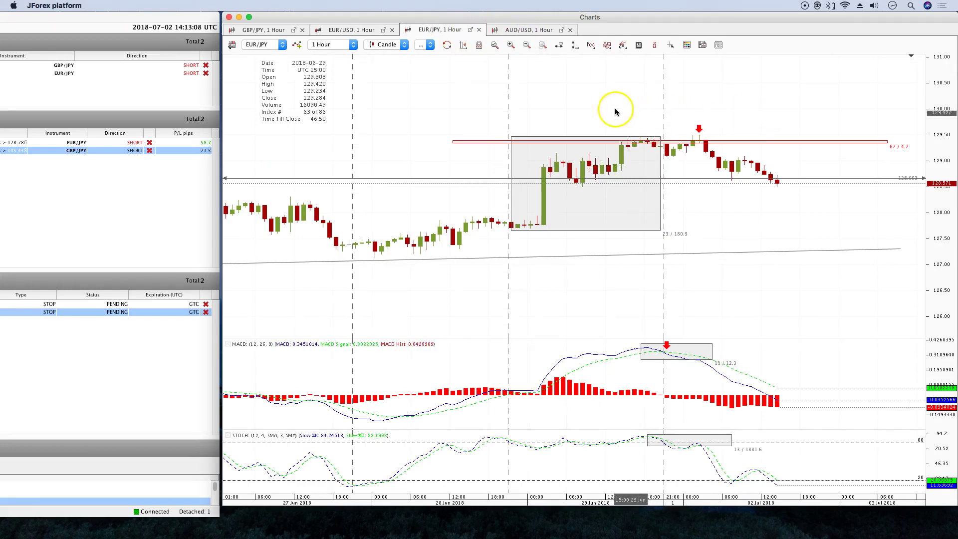
pyautogui.moveTo(614, 109); pyautogui.dragTo(608, 109)
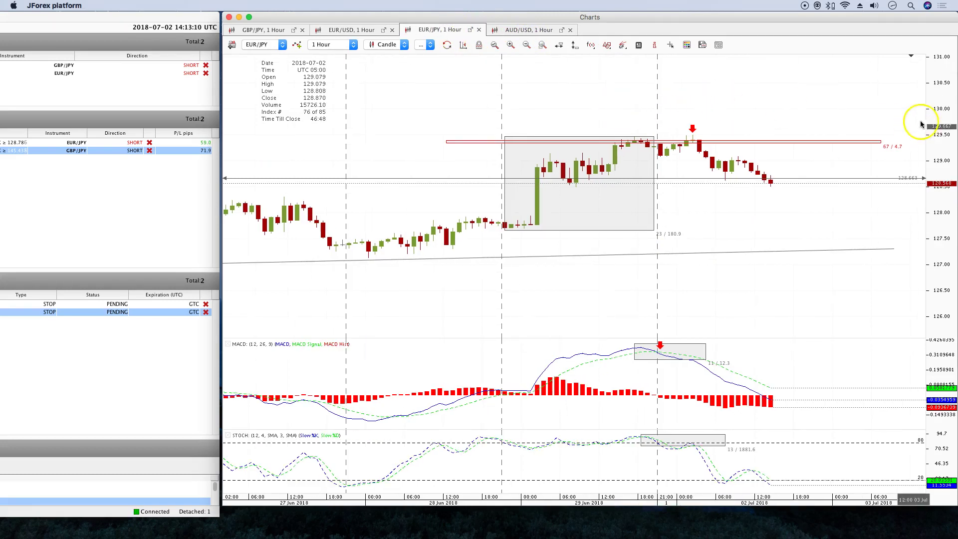
pyautogui.moveTo(938, 104)
pyautogui.mouseDown()
pyautogui.moveTo(940, 120)
pyautogui.moveTo(942, 111)
pyautogui.mouseUp()
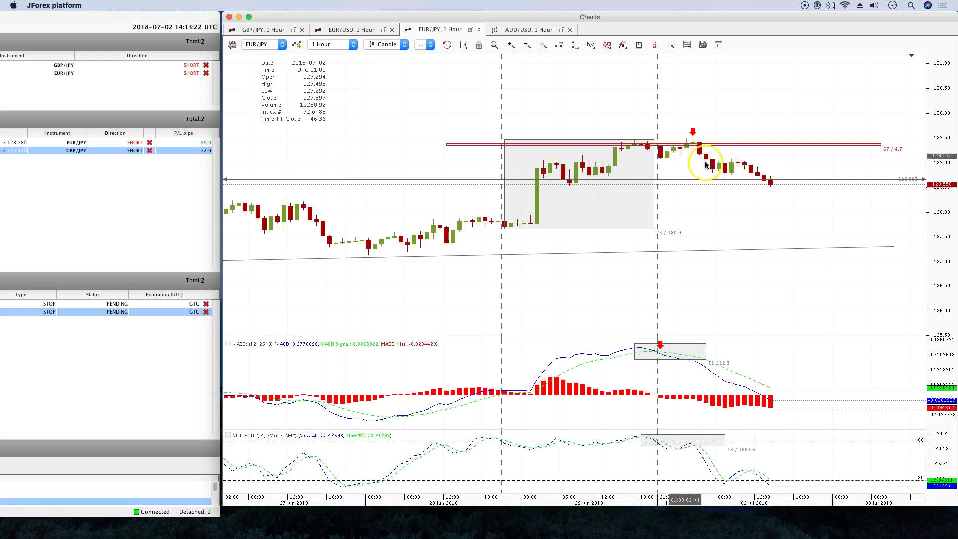
pyautogui.moveTo(940, 149); pyautogui.dragTo(941, 142)
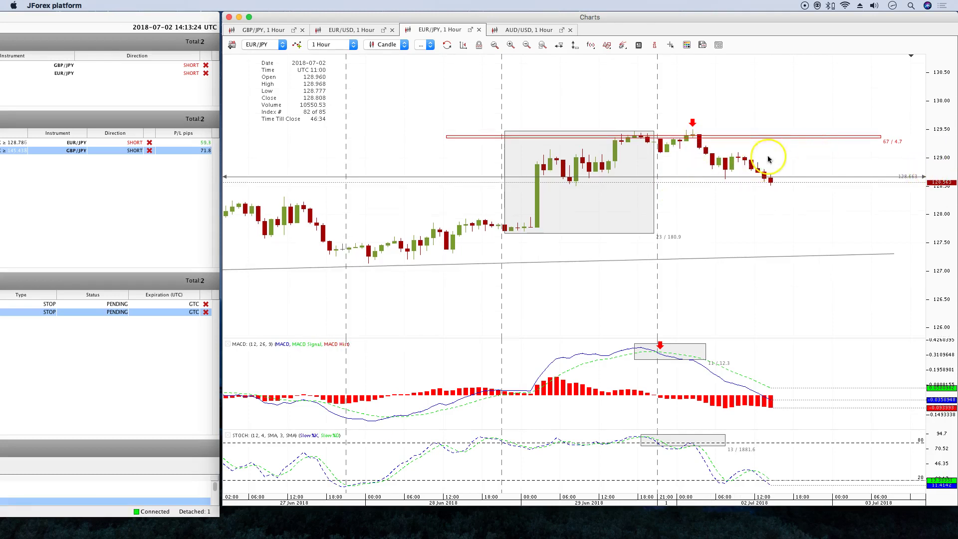